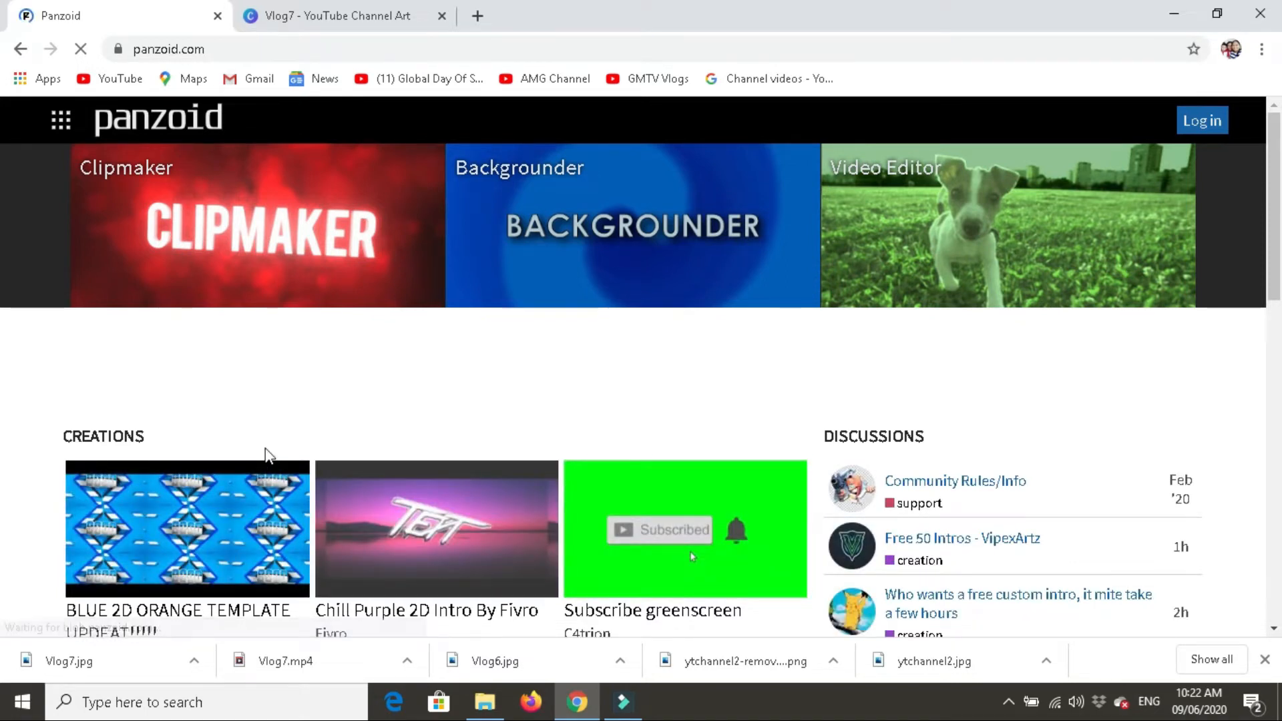
- Browse the featured creations on the Panzoid home page and open the full creations gallery
scroll(463, 381, "down", 3)
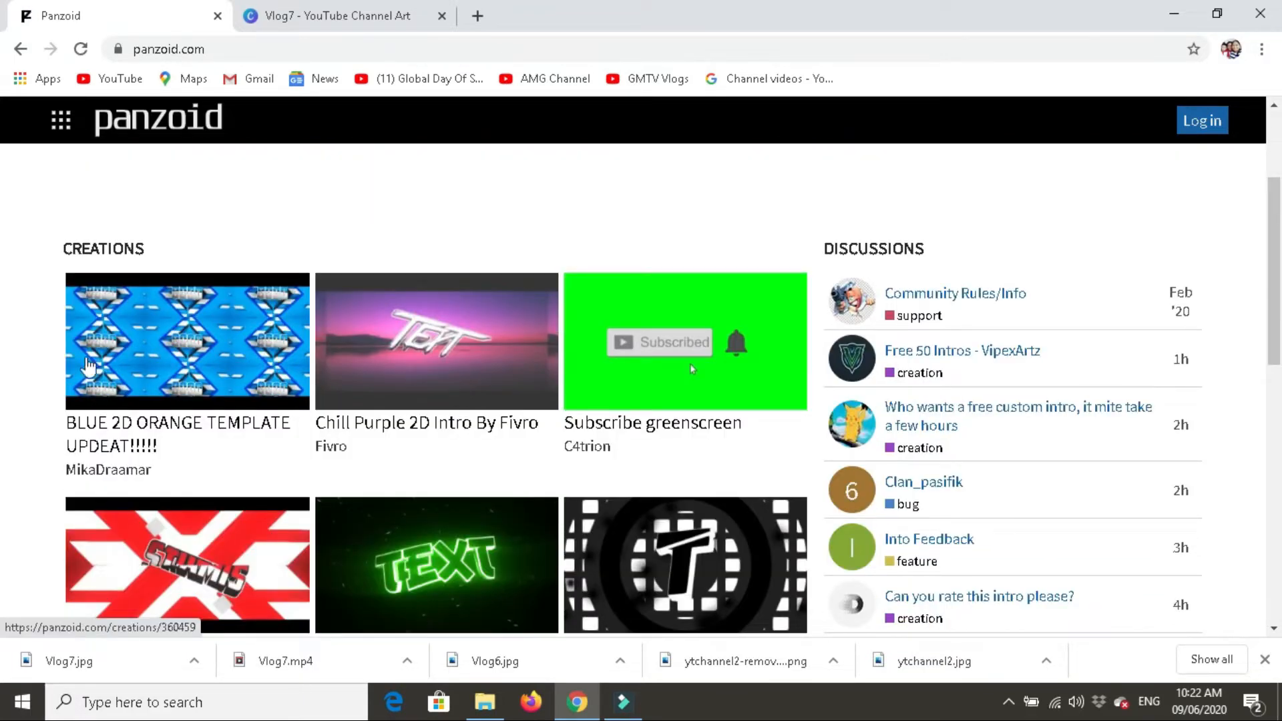
scroll(87, 360, "down", 4)
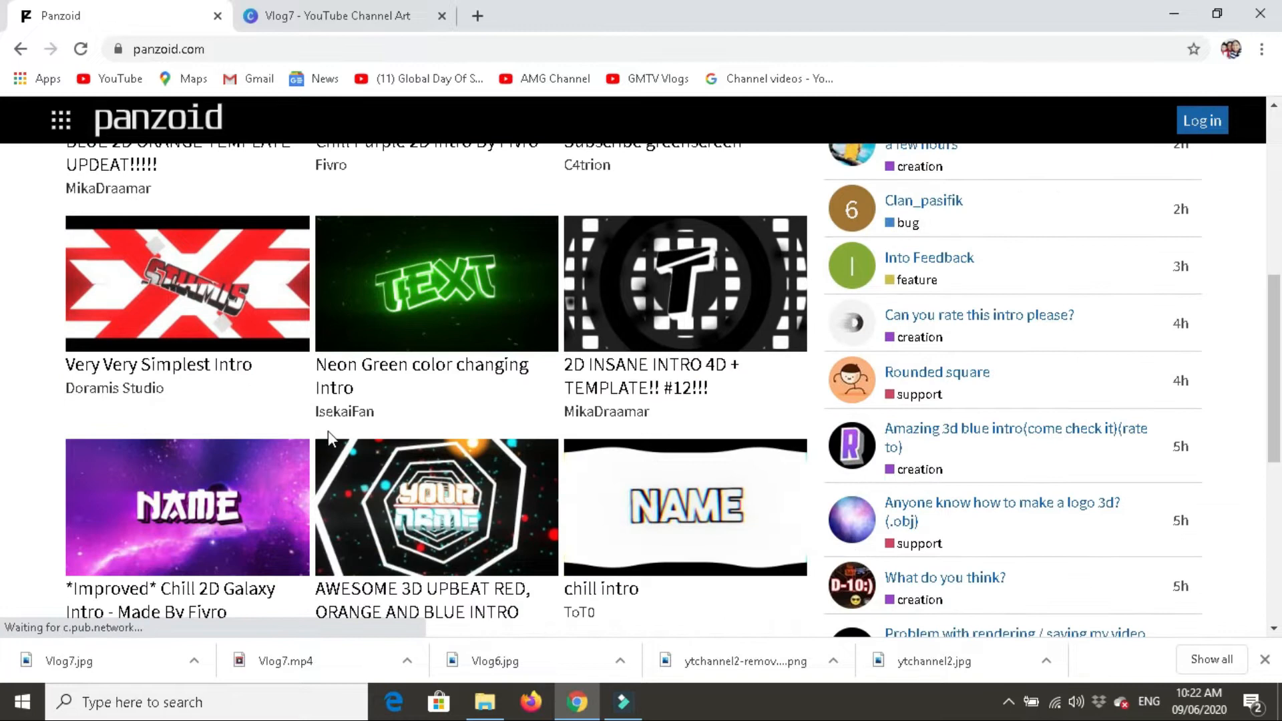
scroll(327, 432, "down", 3)
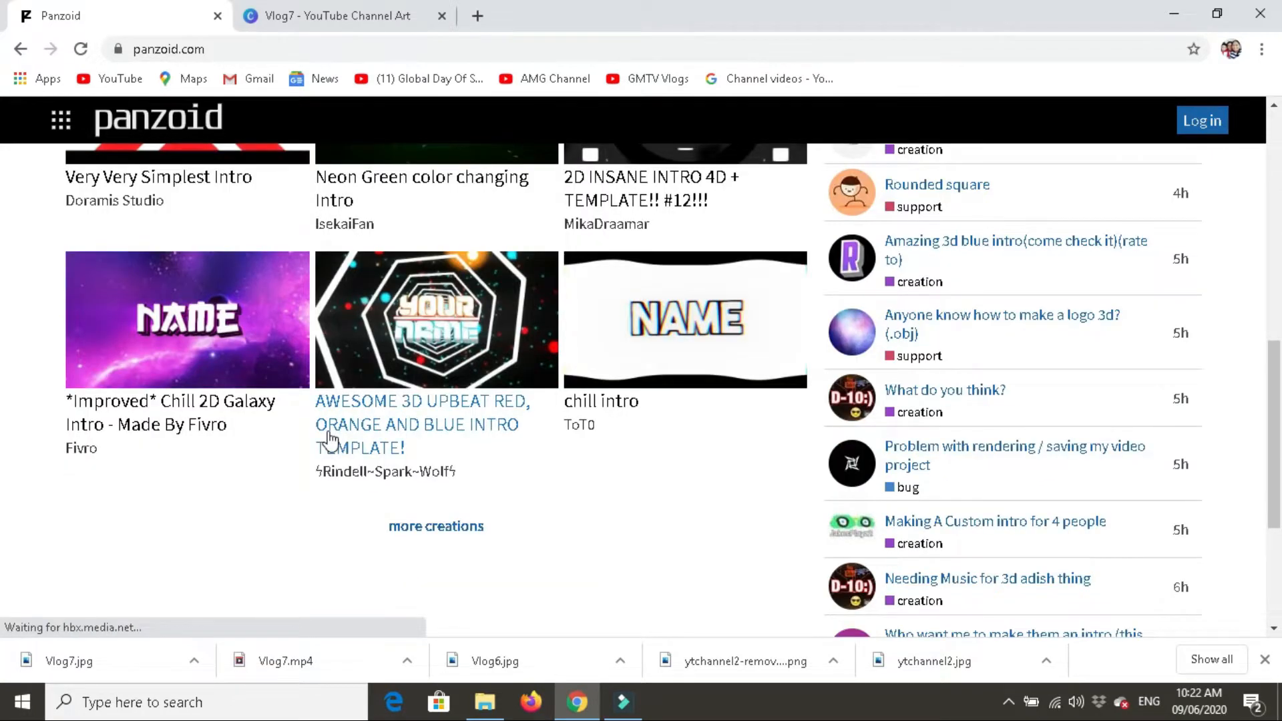
scroll(564, 501, "down", 3)
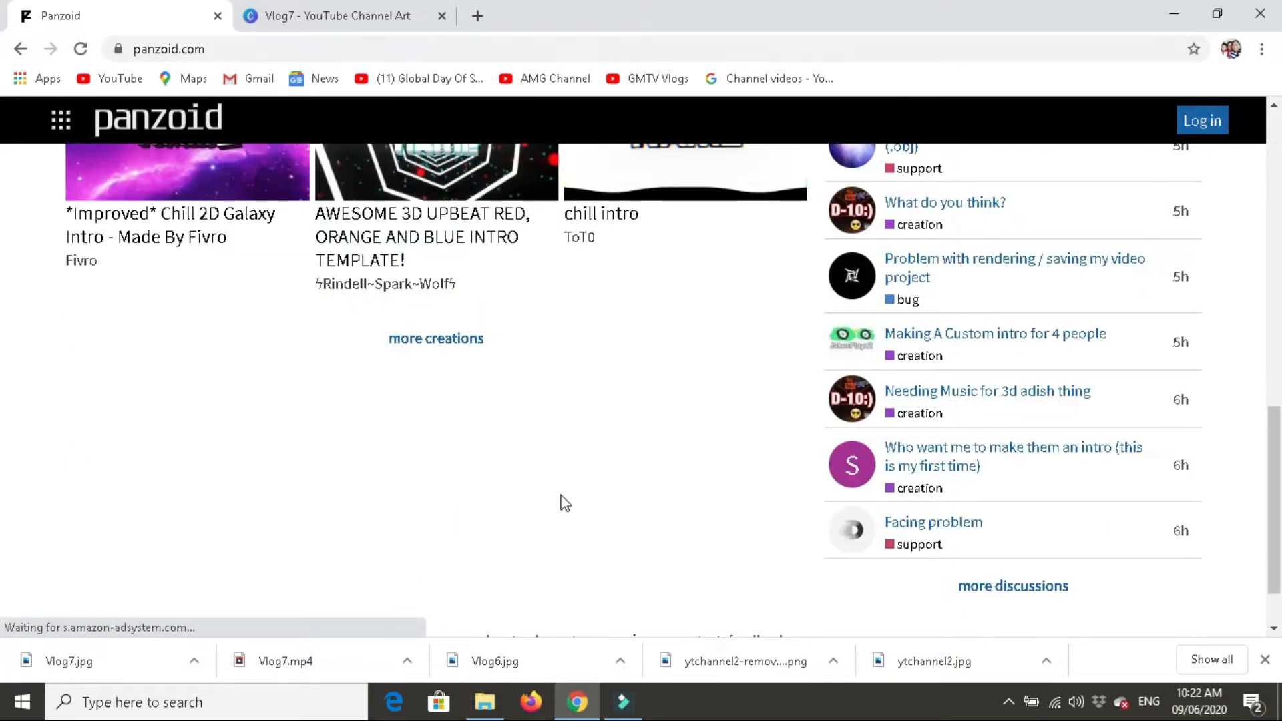
left_click(442, 340)
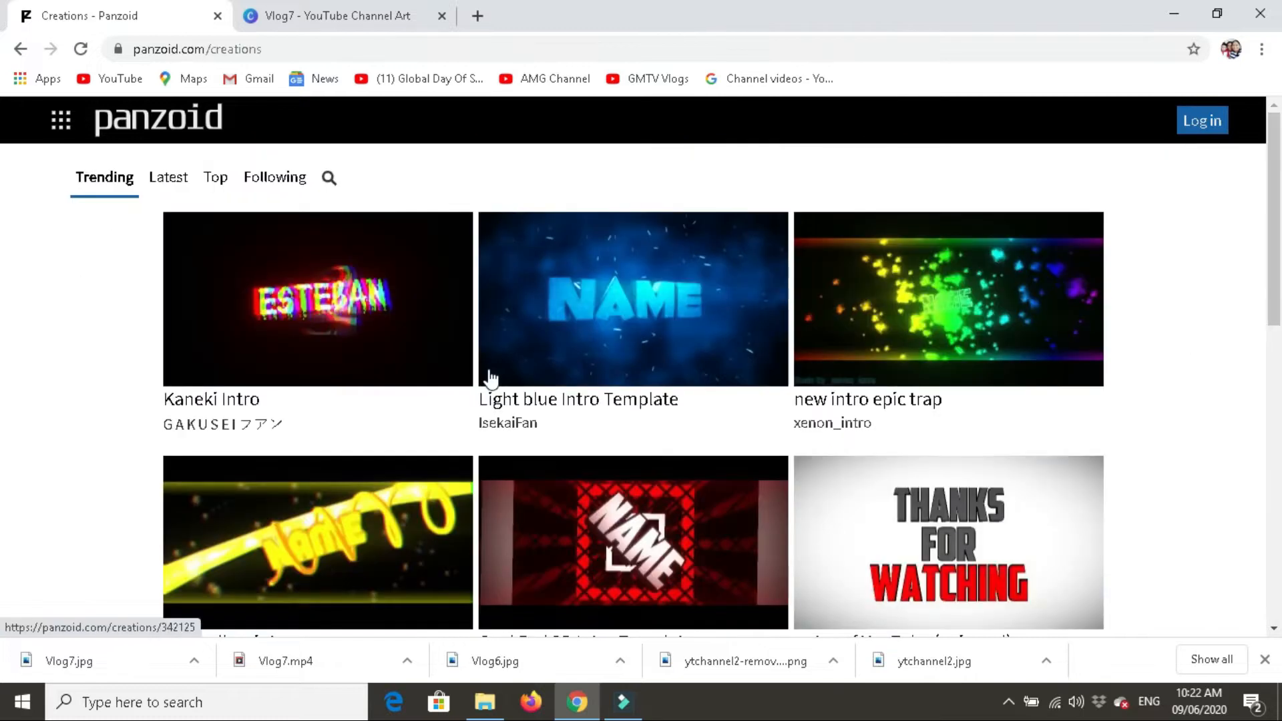
- Look through the trending creations and open the Cool Red 2D Intro Template
scroll(491, 379, "down", 3)
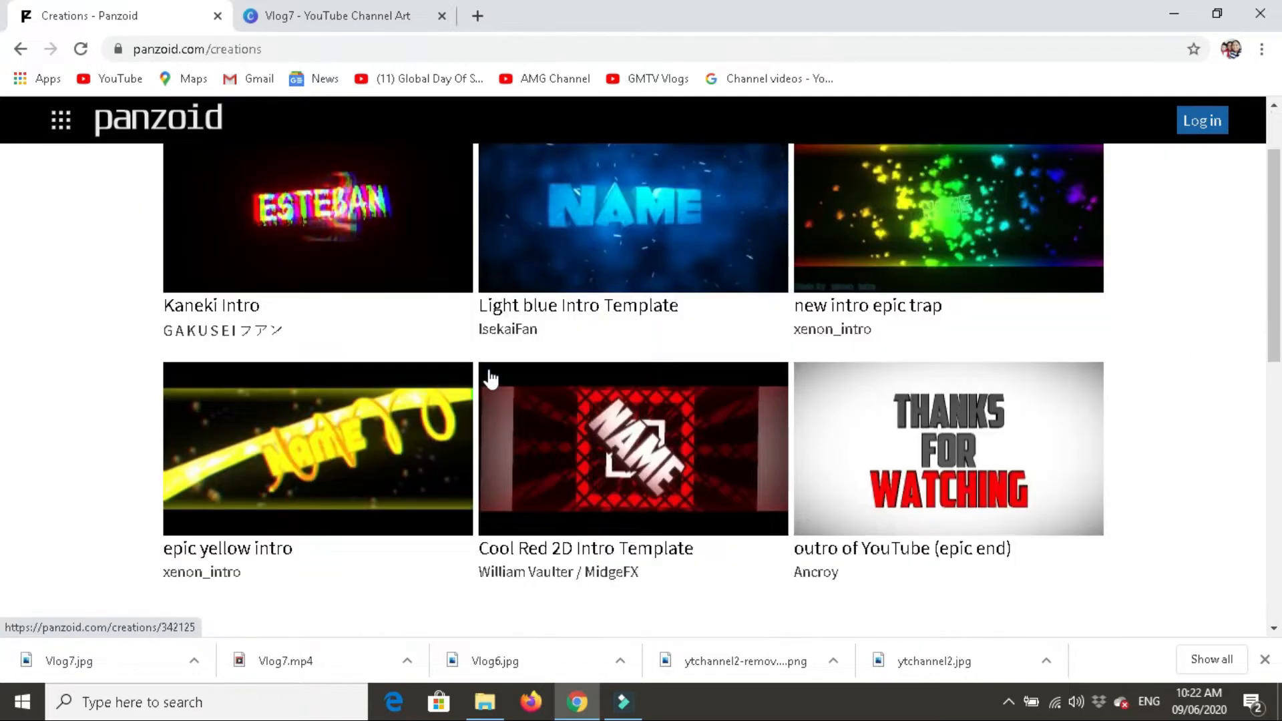
scroll(490, 377, "down", 3)
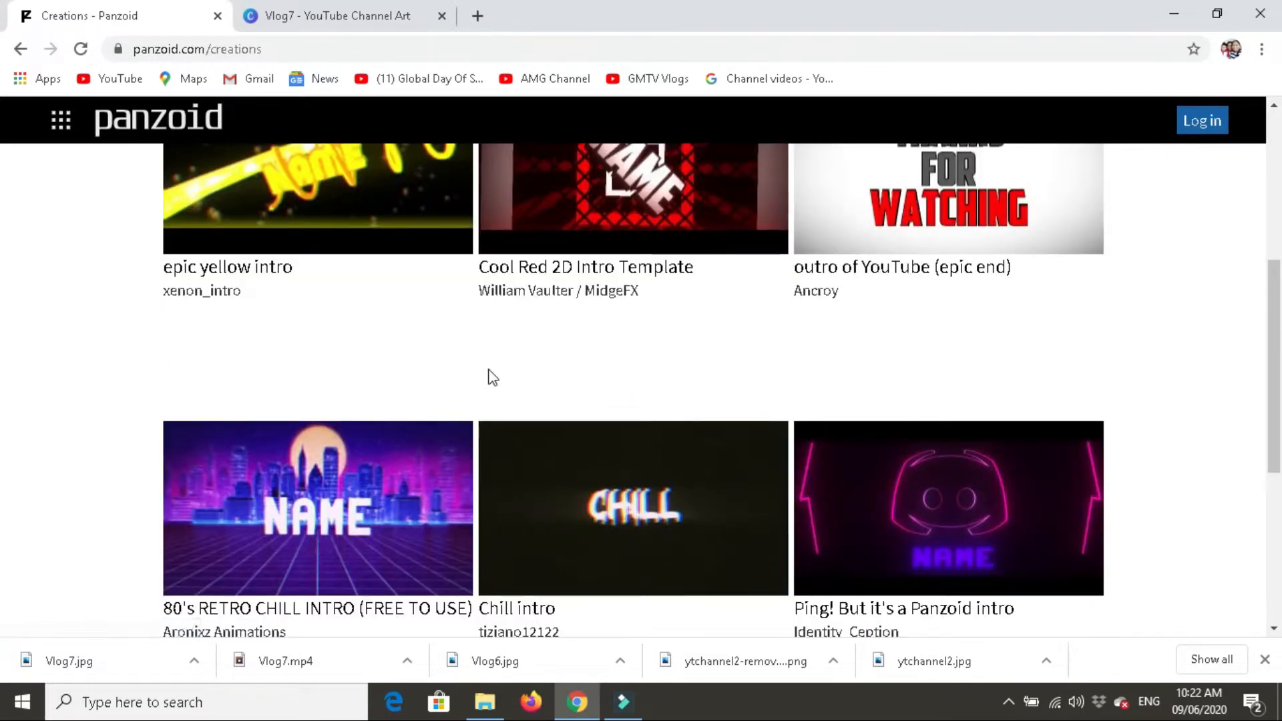
scroll(491, 377, "down", 2)
scroll(489, 376, "down", 2)
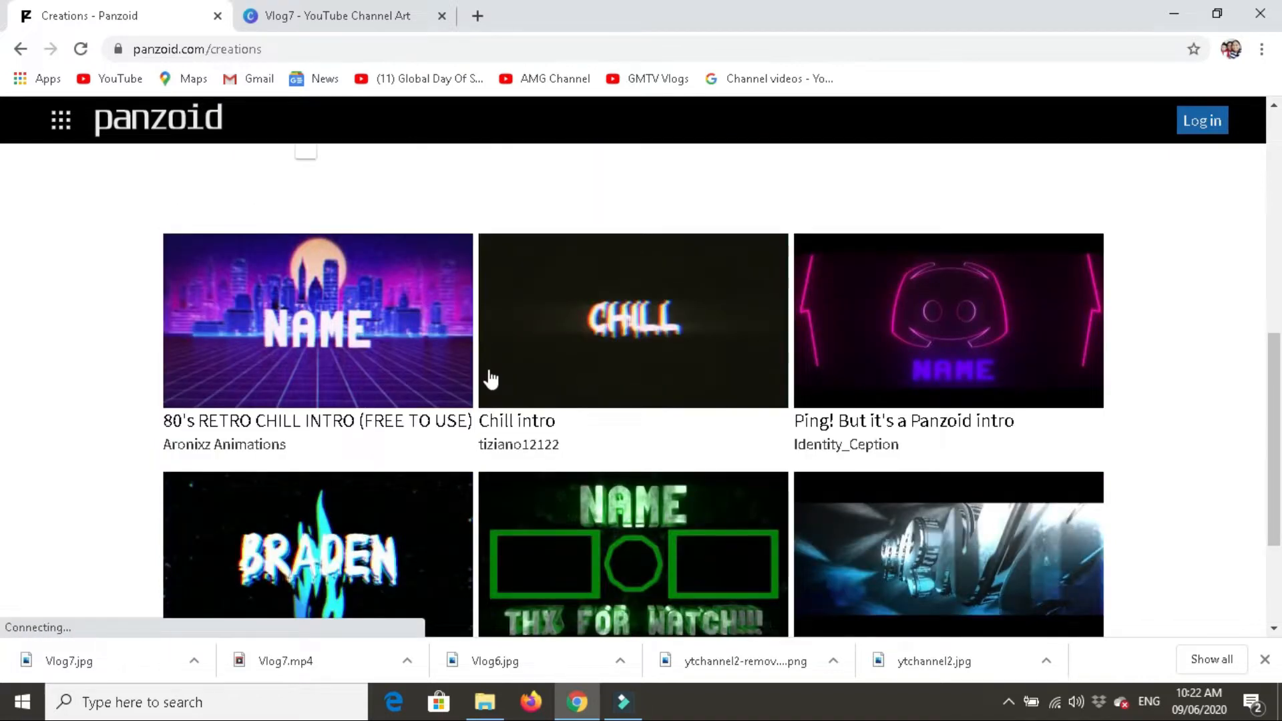
scroll(489, 376, "up", 2)
scroll(491, 378, "up", 7)
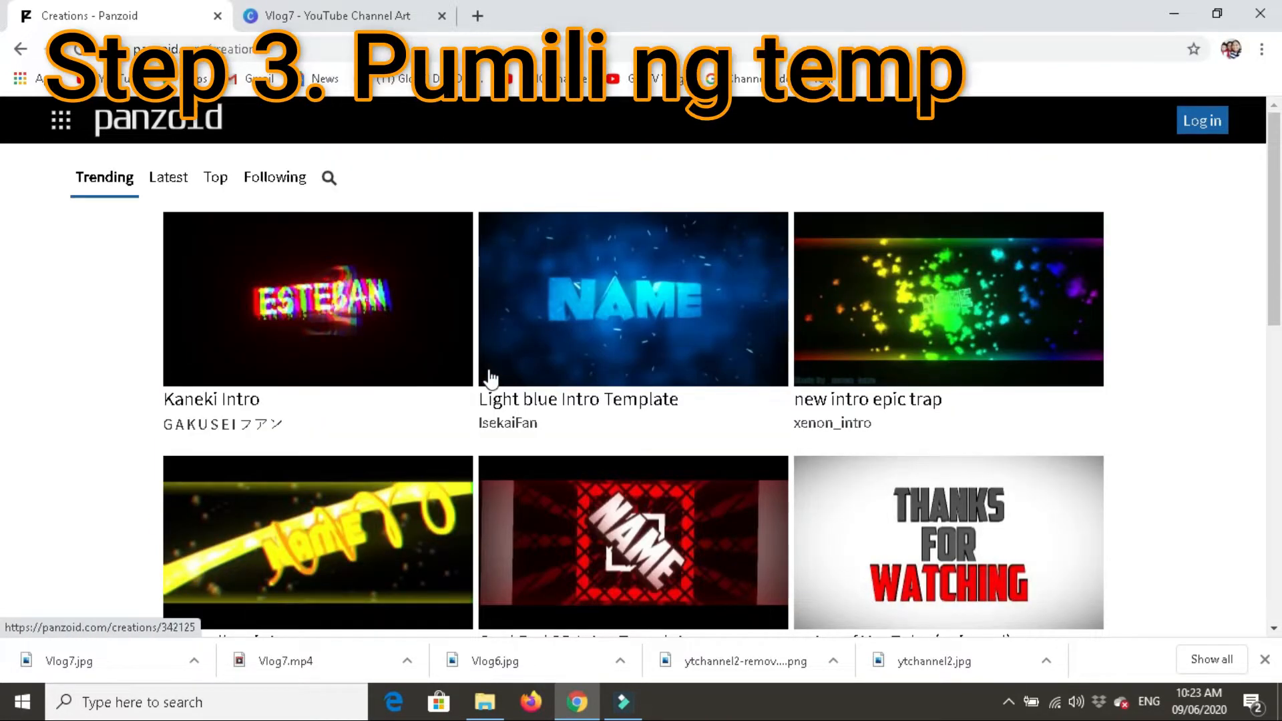
left_click(627, 534)
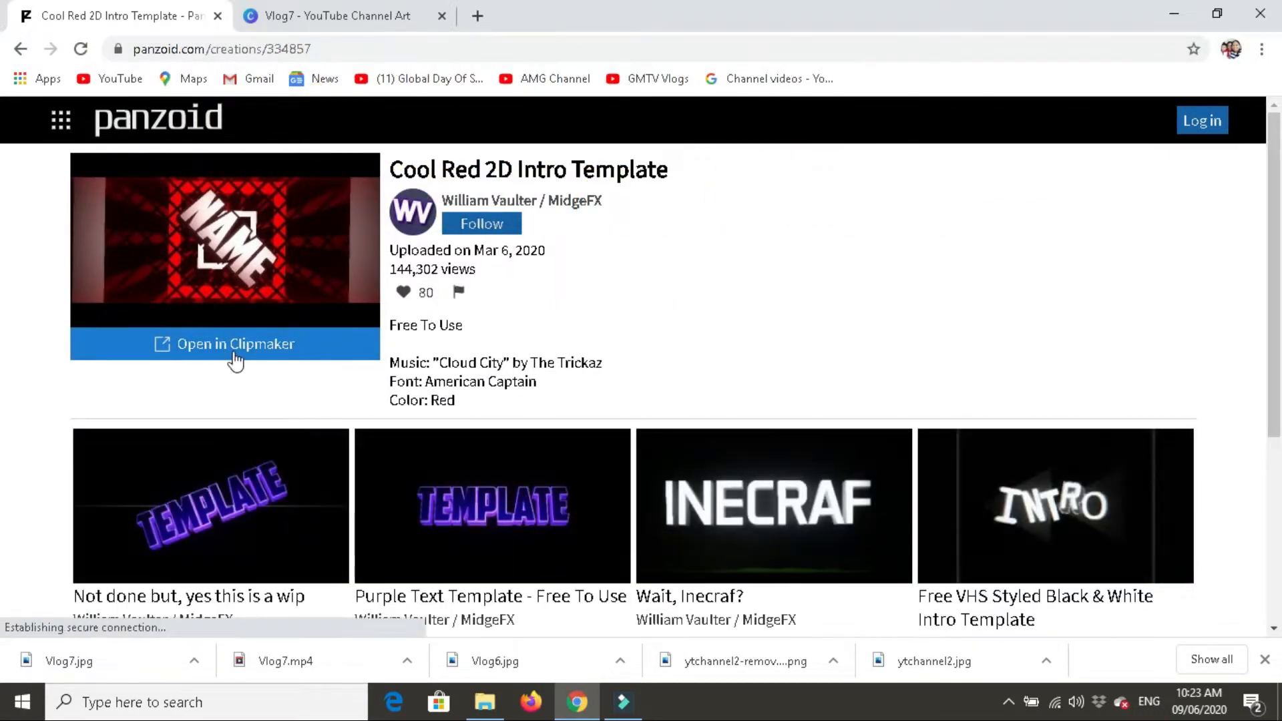
- Open the Cool Red 2D Intro Template in Clipmaker for editing
scroll(335, 400, "down", 3)
left_click(336, 360)
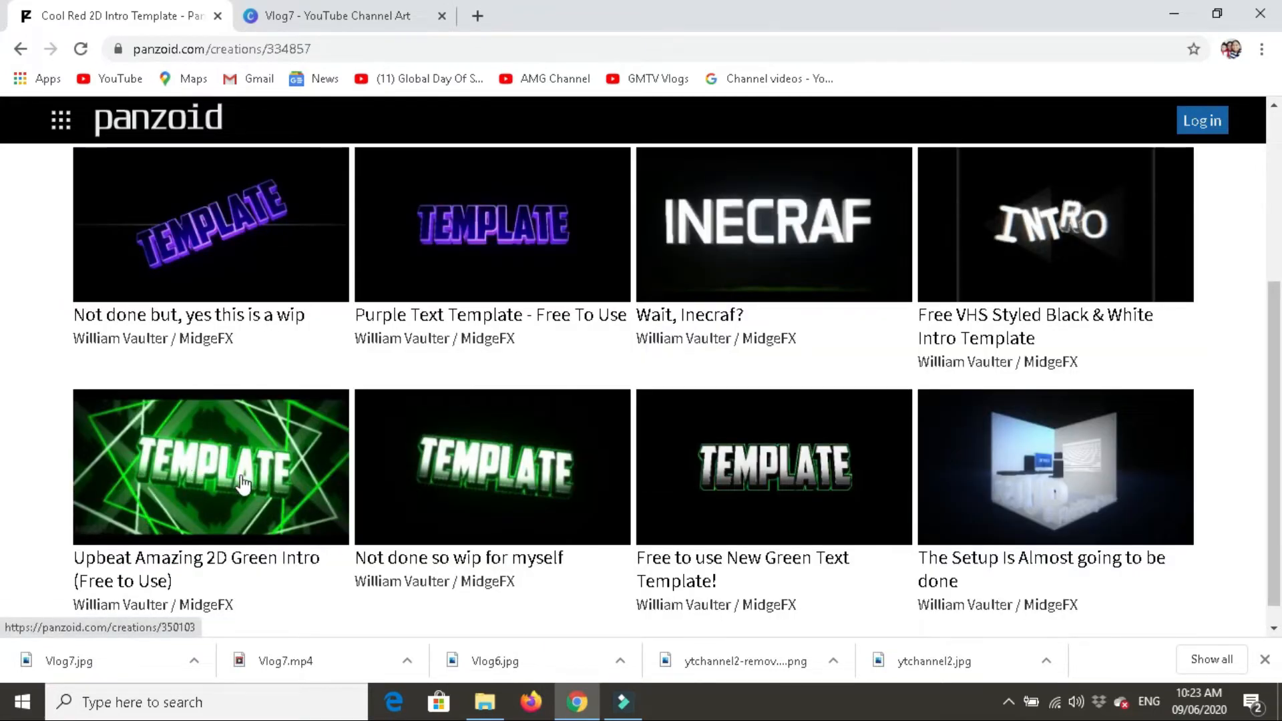
scroll(243, 484, "down", 1)
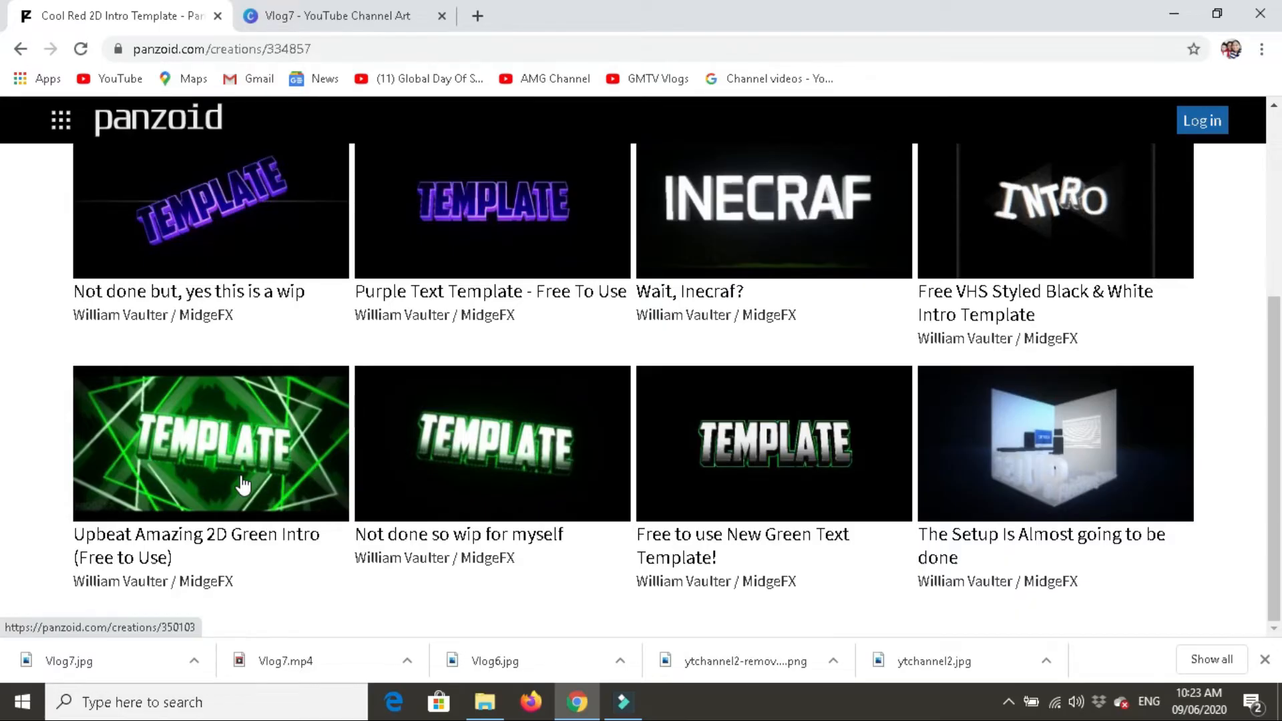
scroll(244, 485, "up", 4)
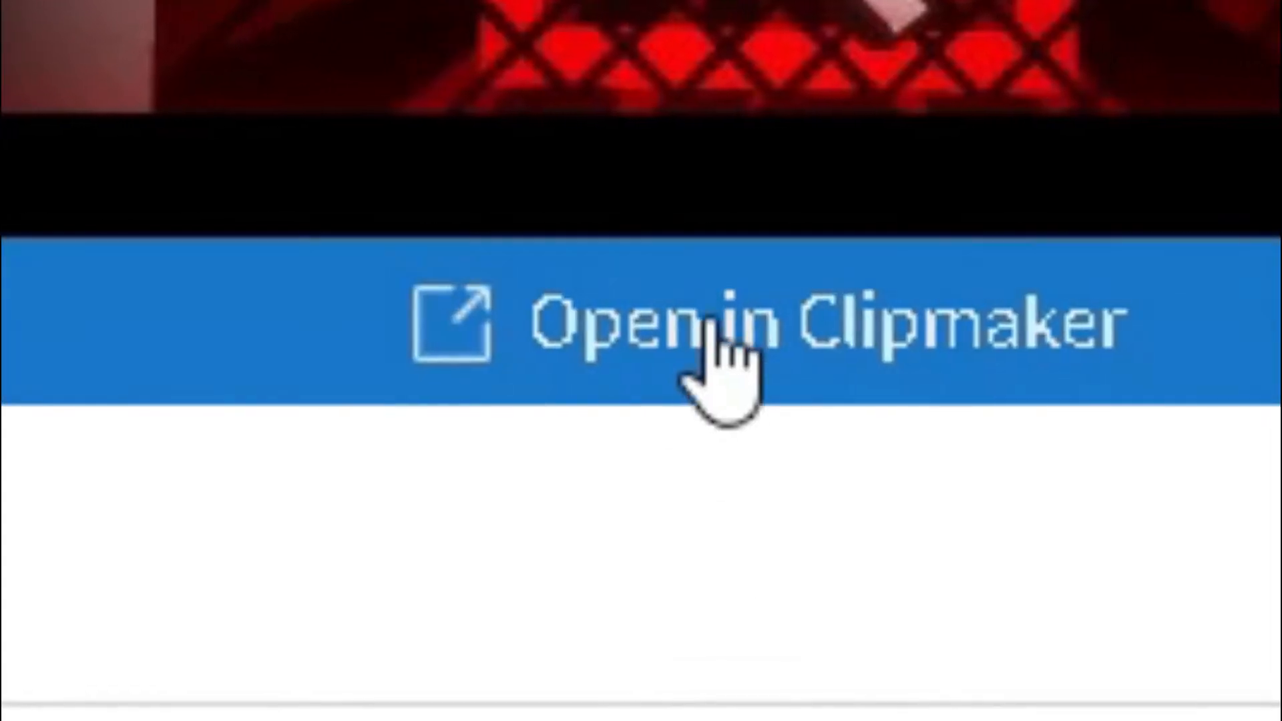
left_click(711, 322)
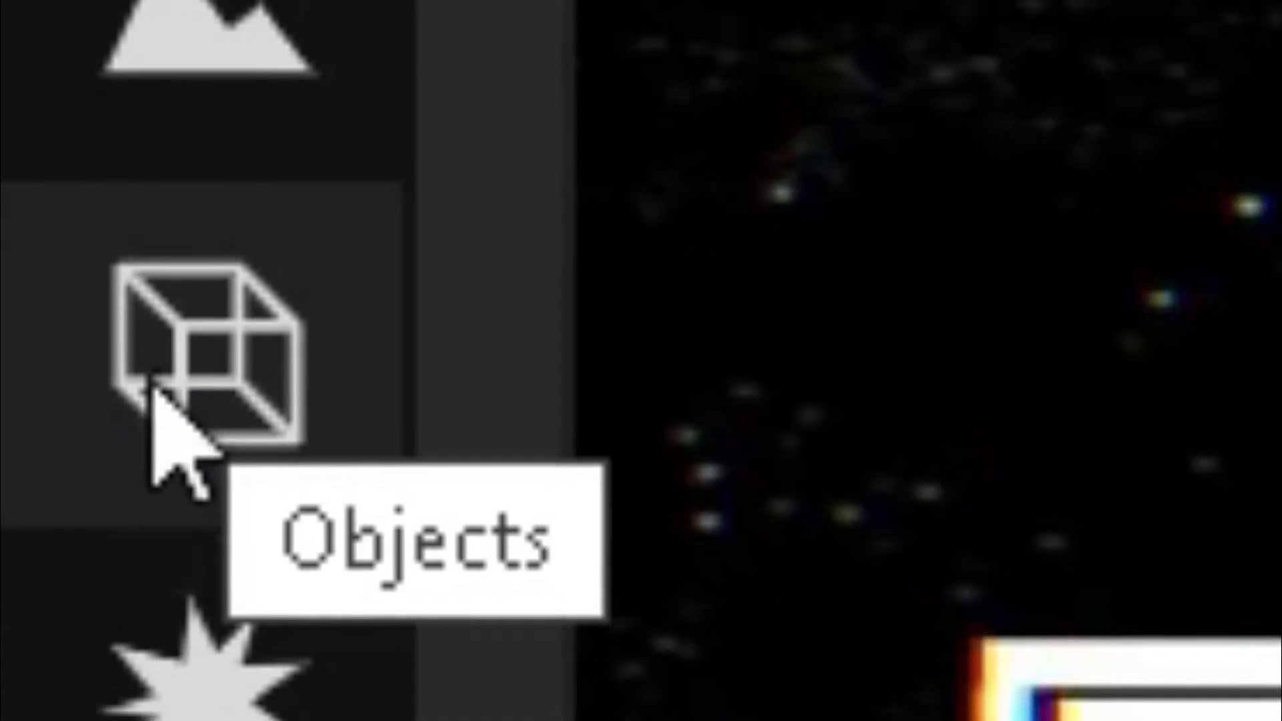
- Show the template's objects and change the first "name" 3D text to "Vlog"
left_click(152, 385)
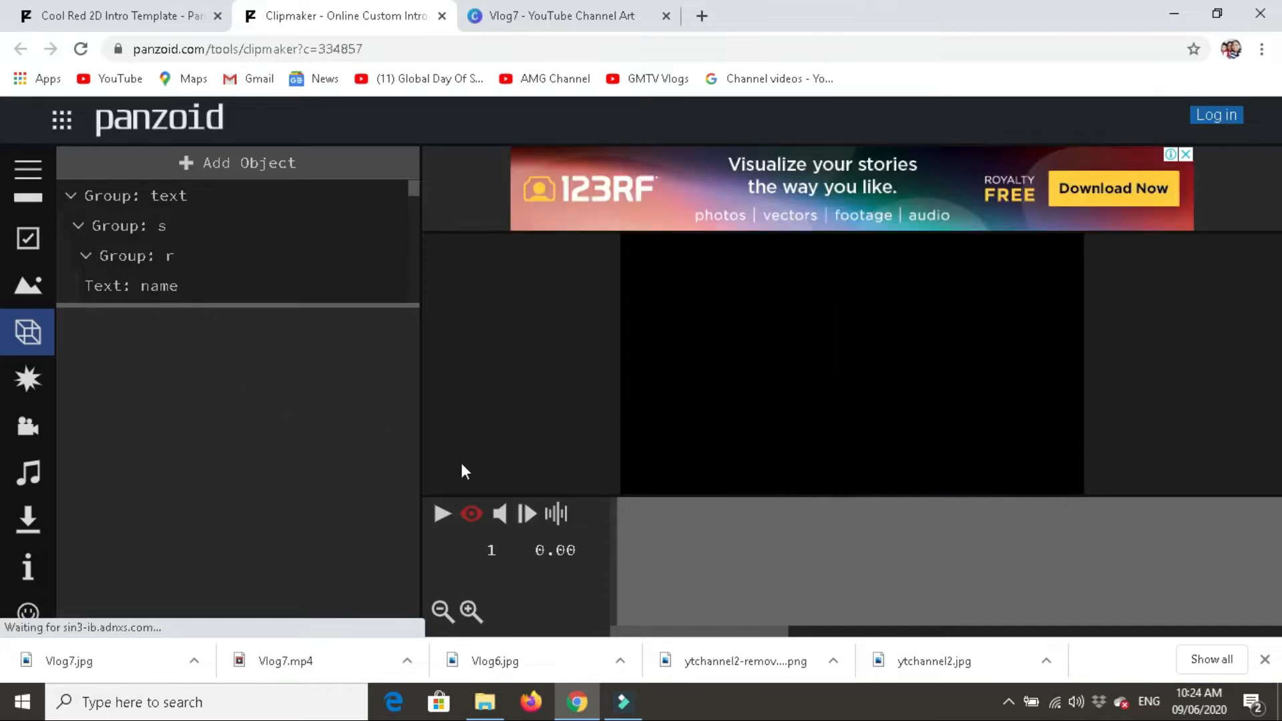
scroll(180, 220, "down", 2)
scroll(178, 217, "up", 2)
scroll(152, 231, "down", 2)
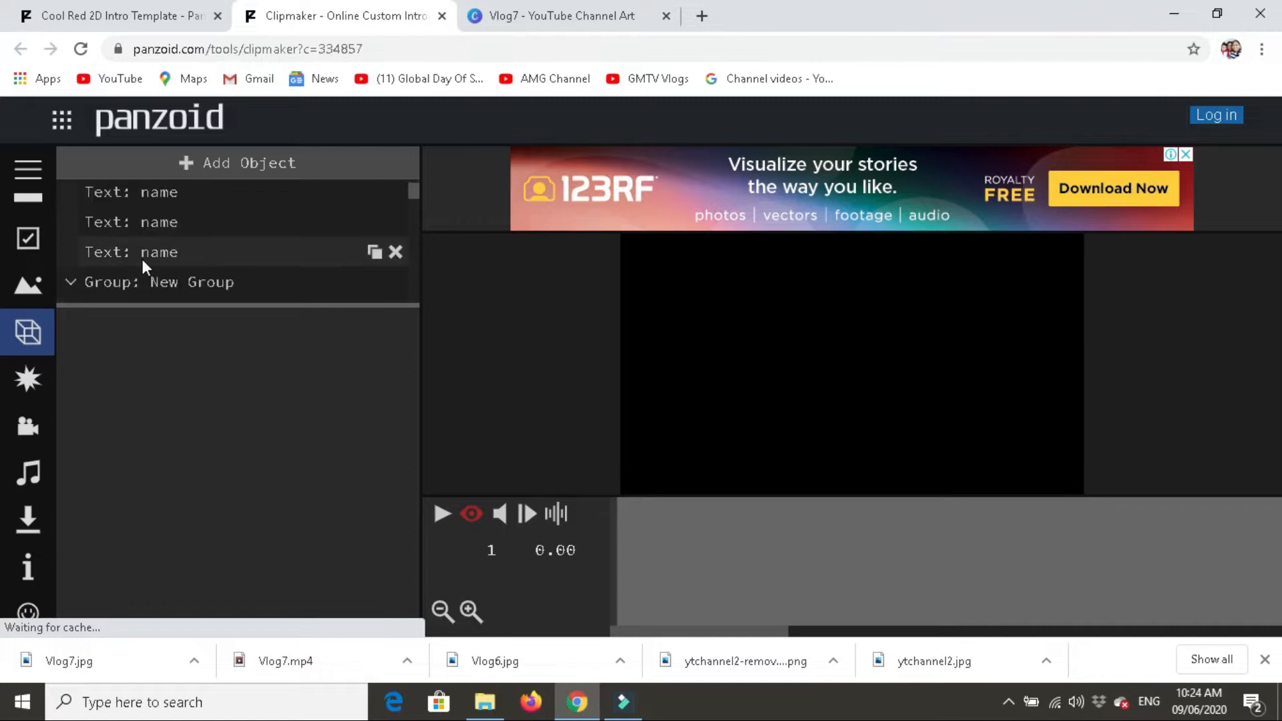
left_click(159, 200)
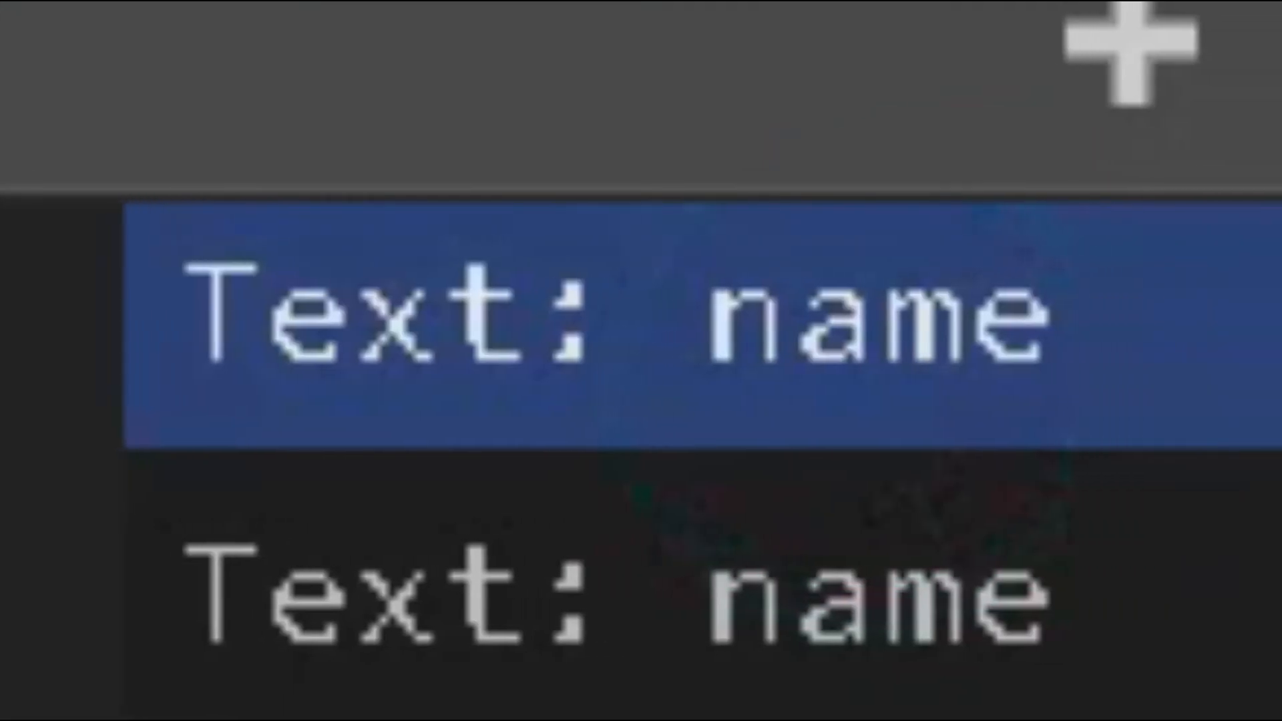
type("Vlog")
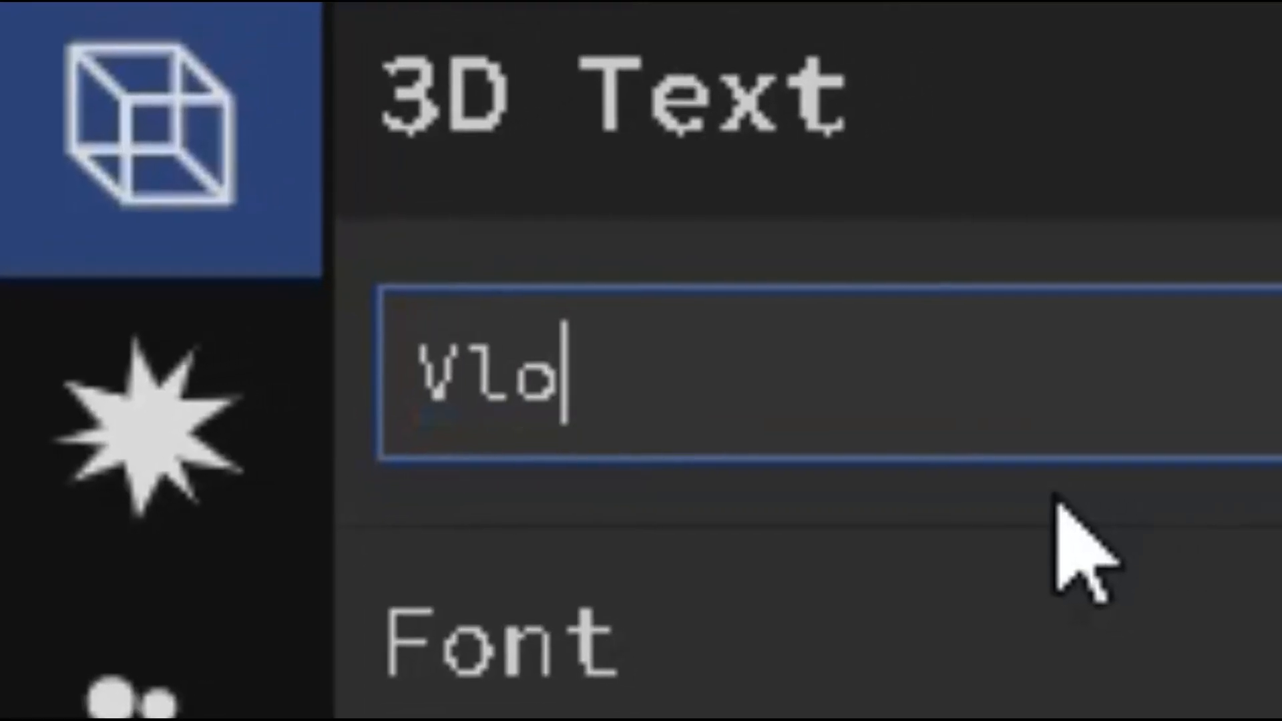
key("Return")
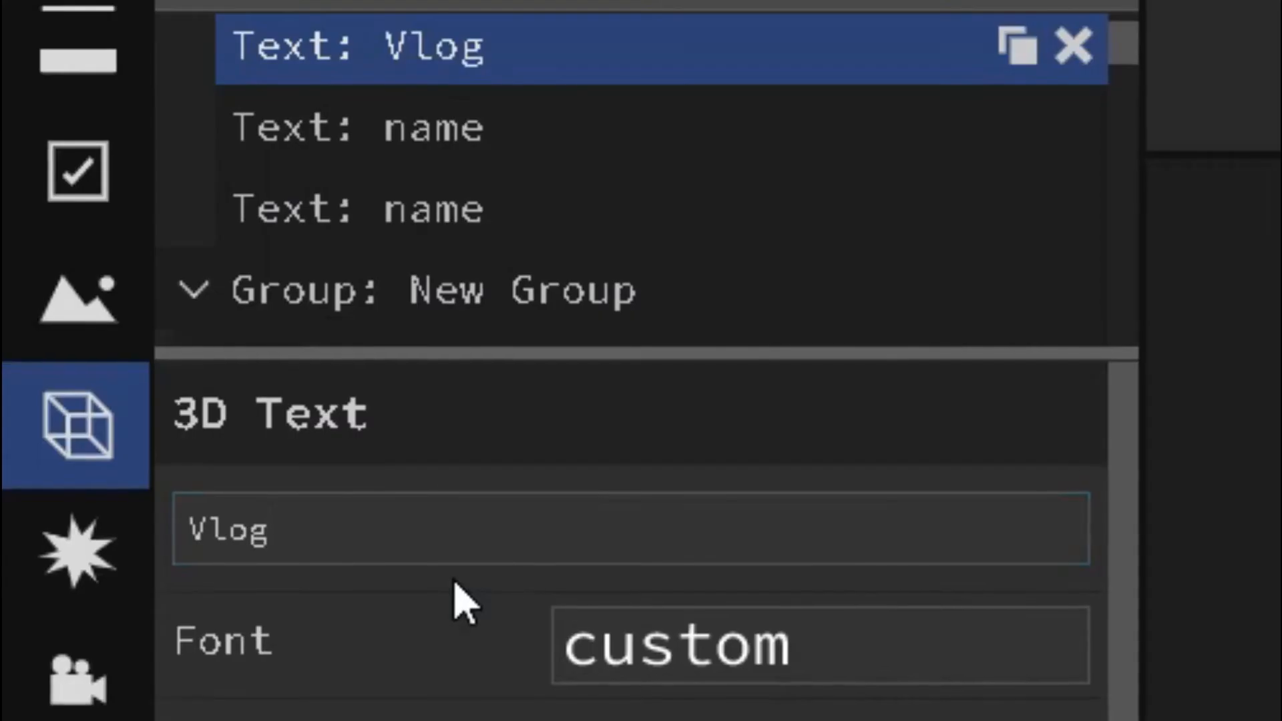
- Change the two remaining "name" 3D text objects in the text group to "Vlog"
left_click(474, 155)
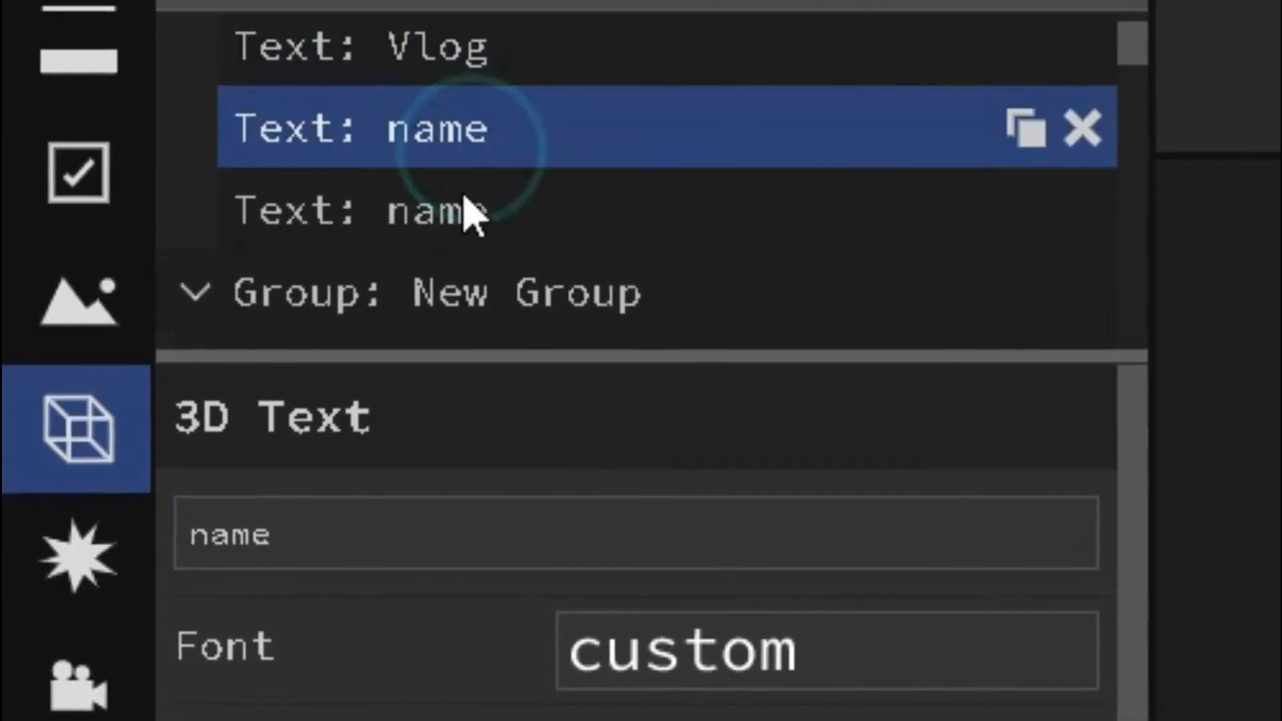
left_click(338, 535)
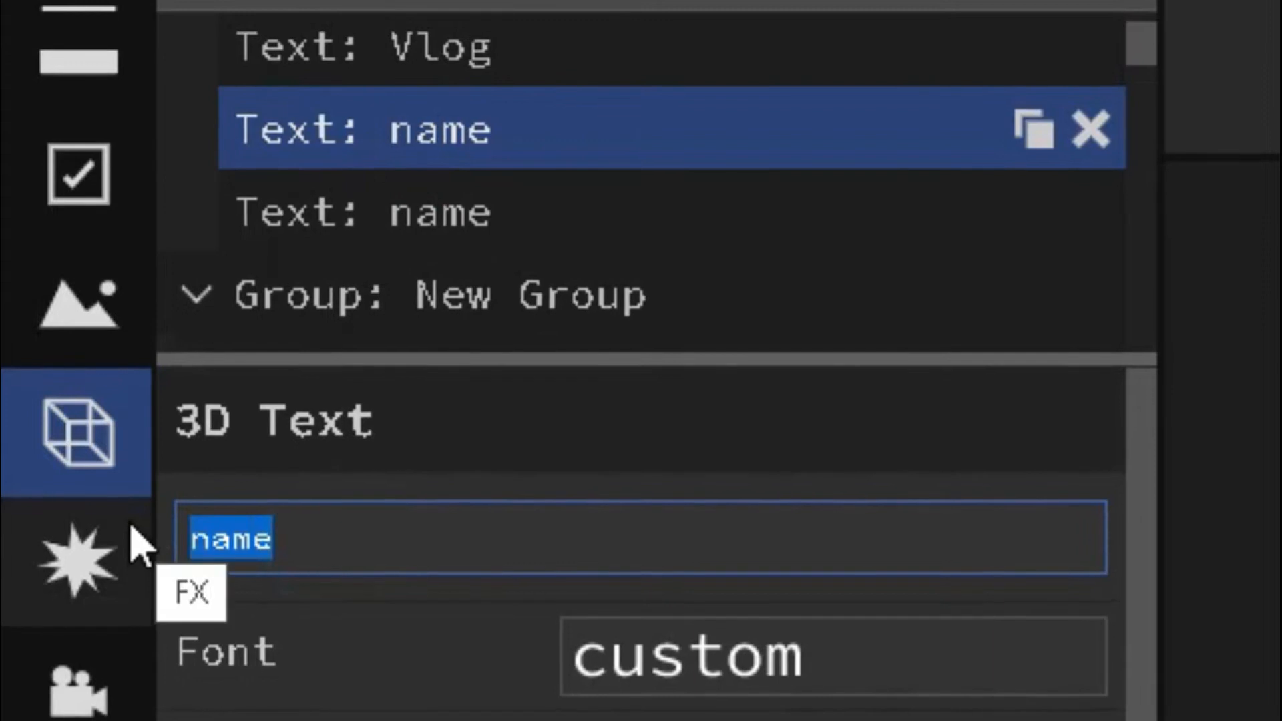
type("Vlog")
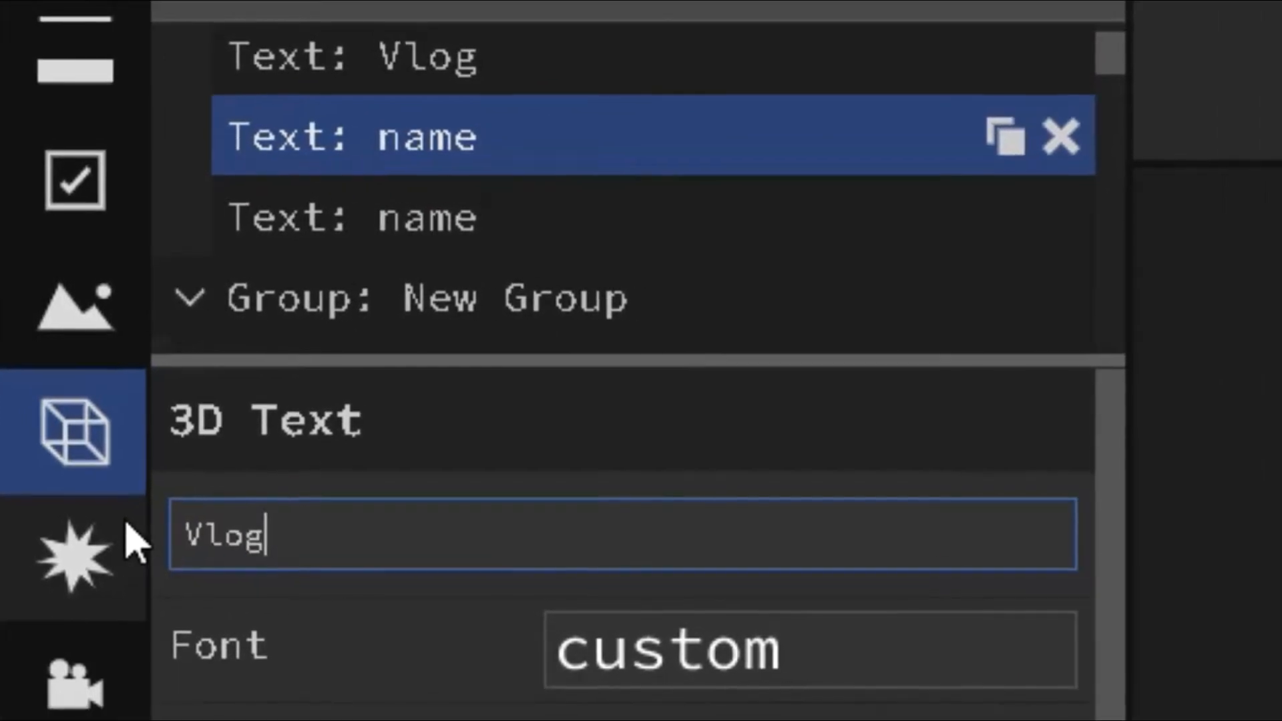
key("Return")
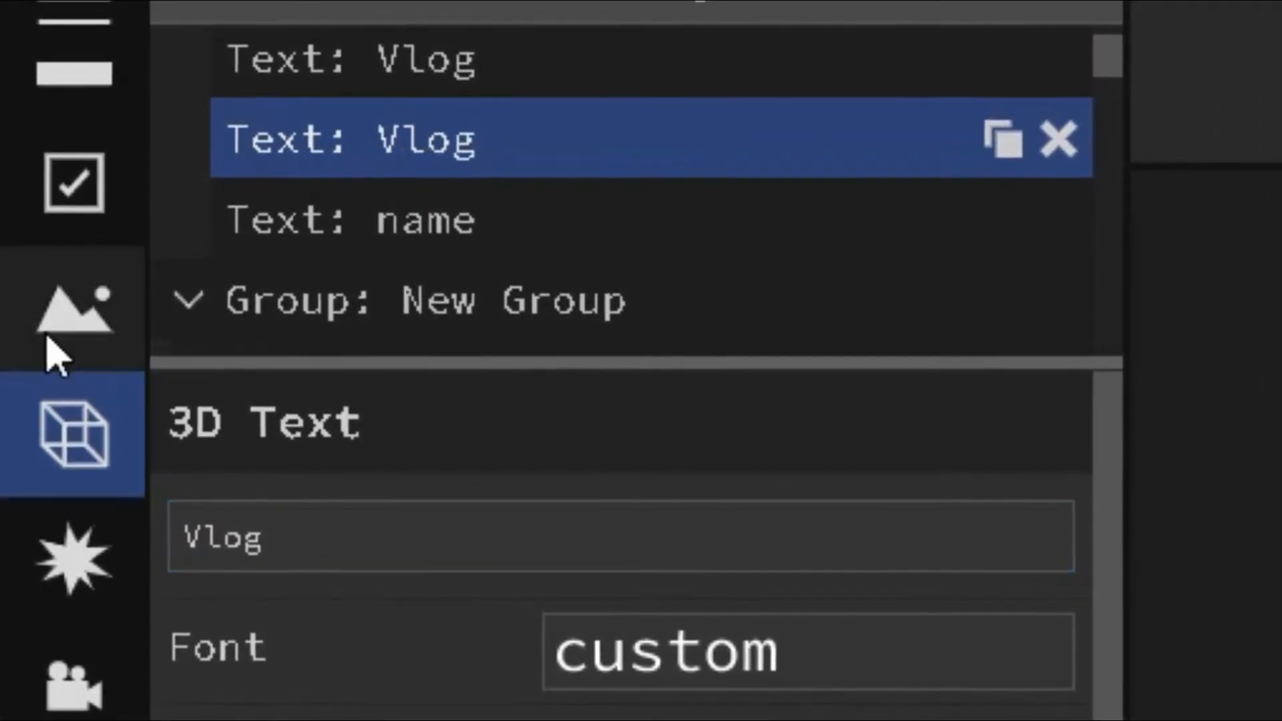
left_click(323, 252)
left_click(361, 511)
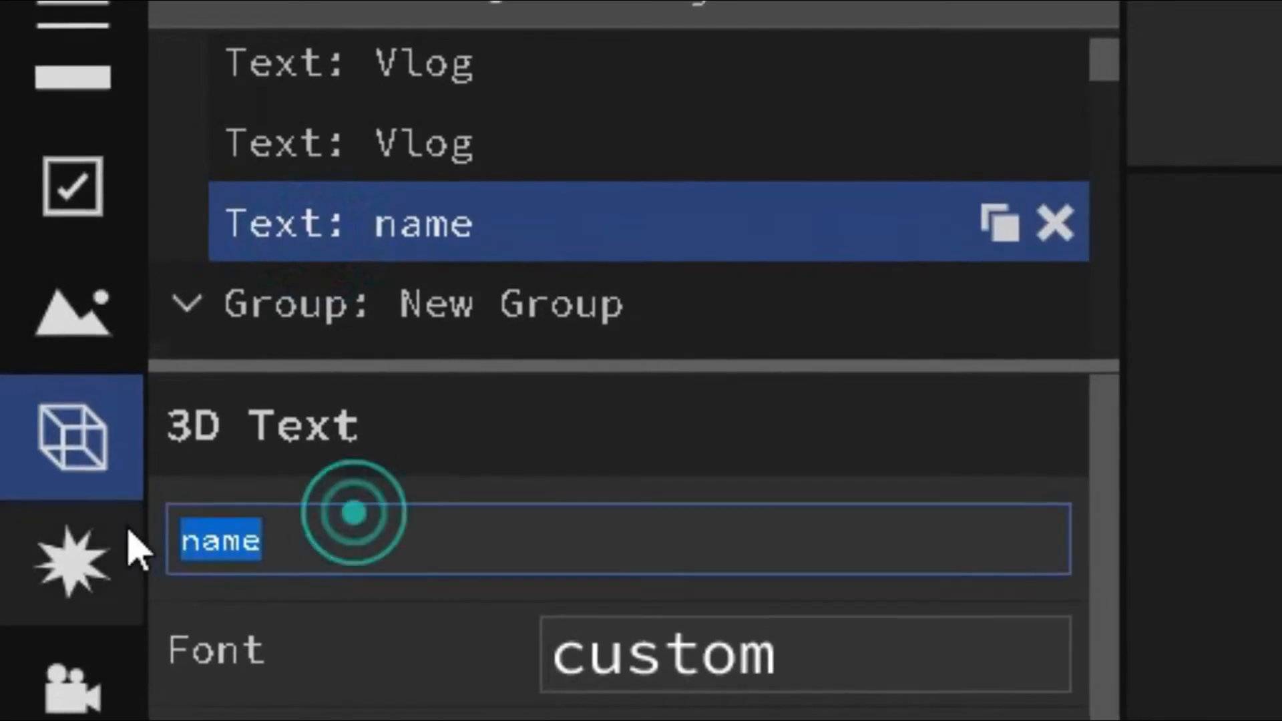
type("Vlog")
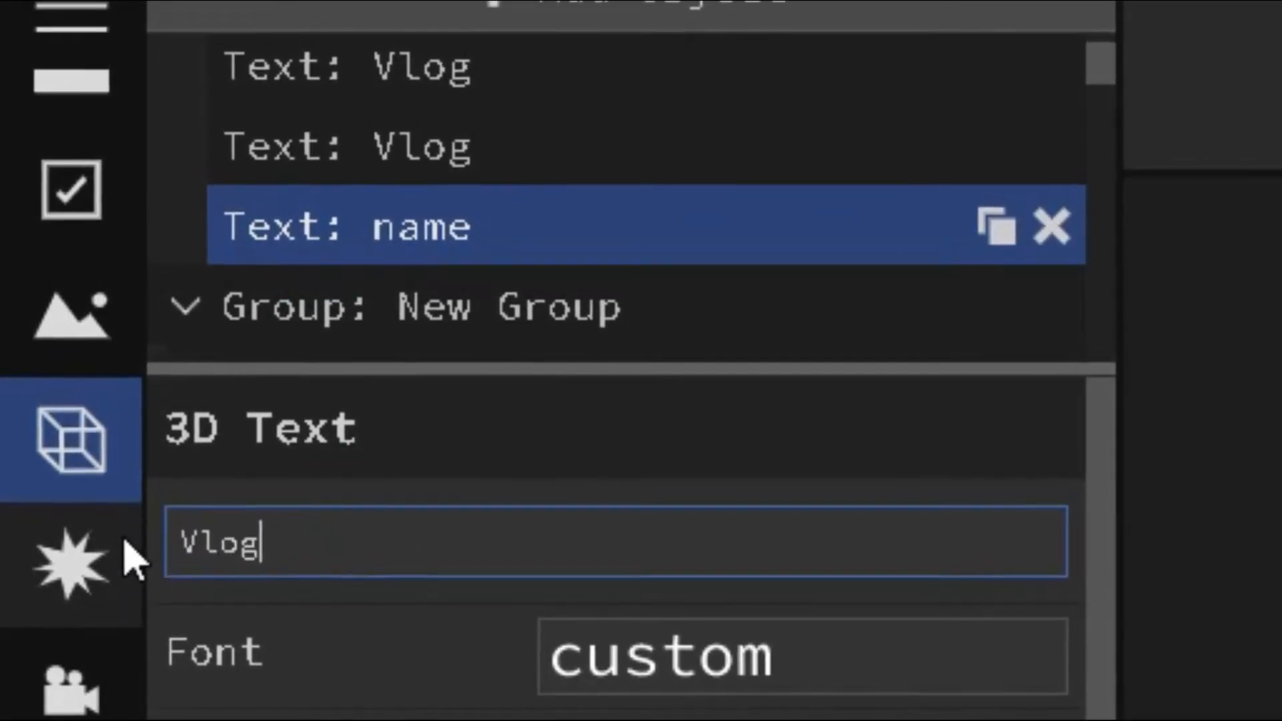
key("Return")
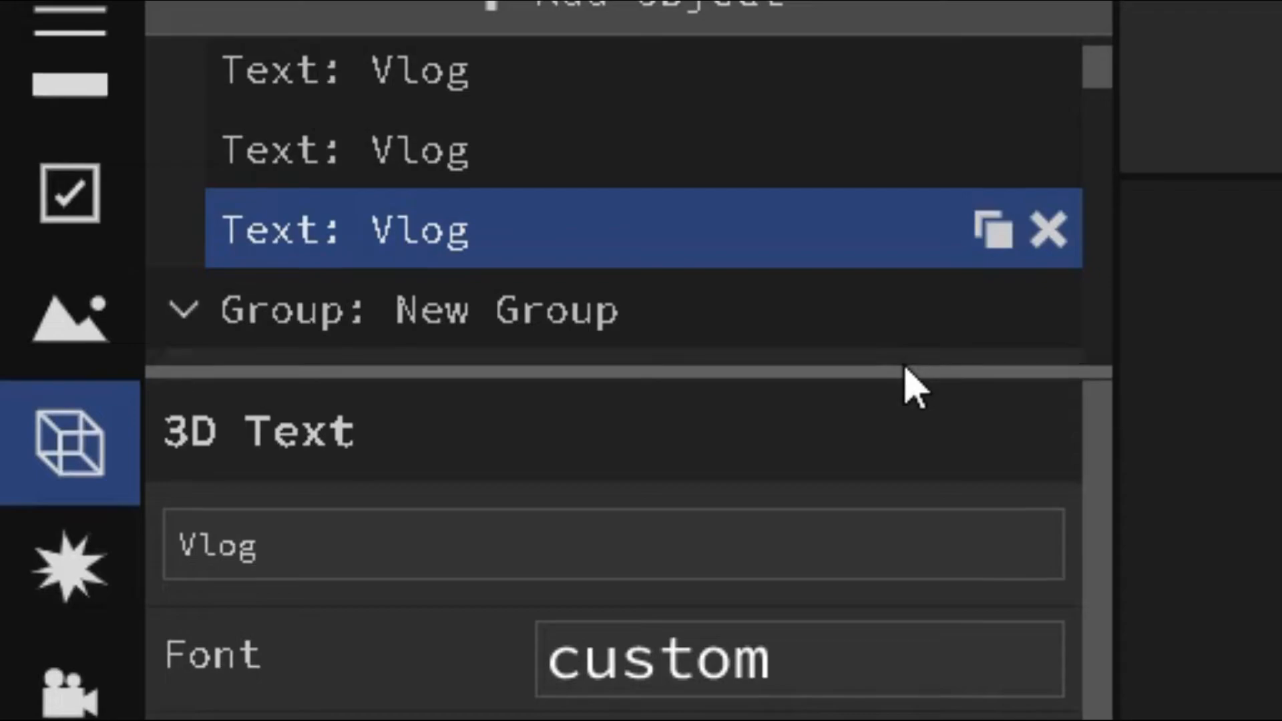
- Check the rest of the object list and play the edited intro's preview
scroll(675, 334, "down", 2)
scroll(254, 292, "down", 3)
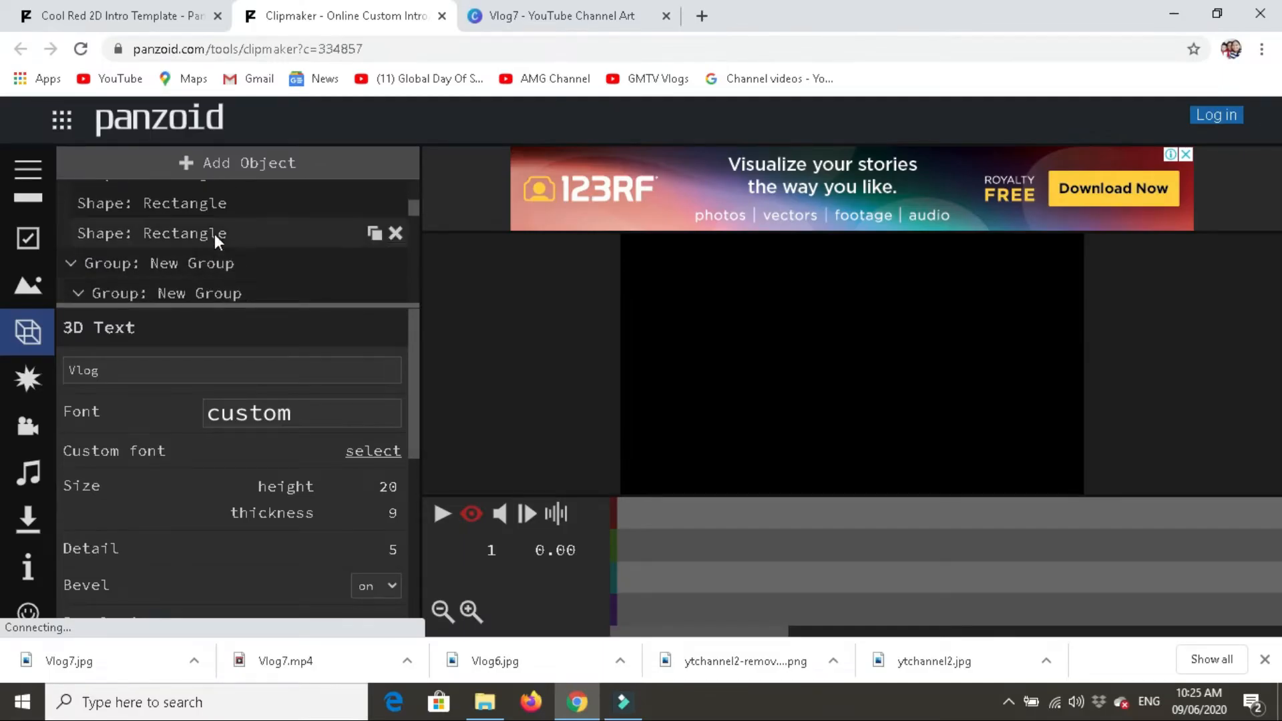
scroll(218, 249, "up", 2)
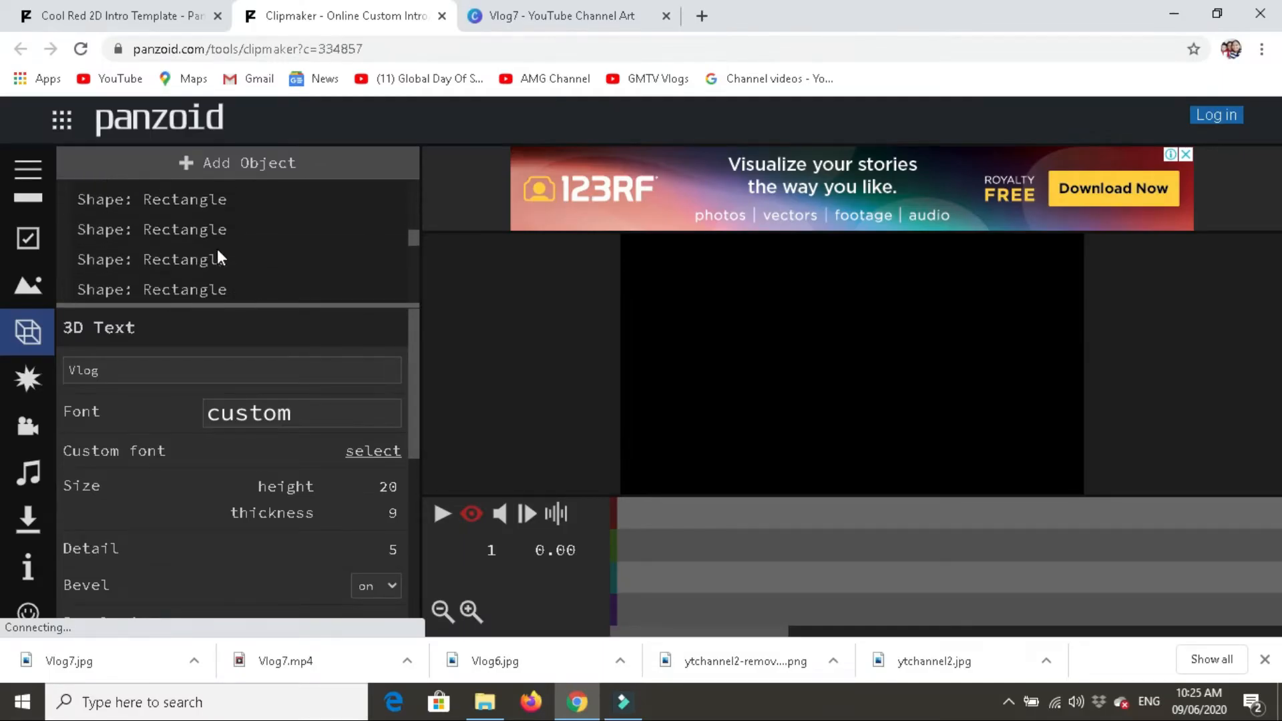
scroll(218, 248, "down", 3)
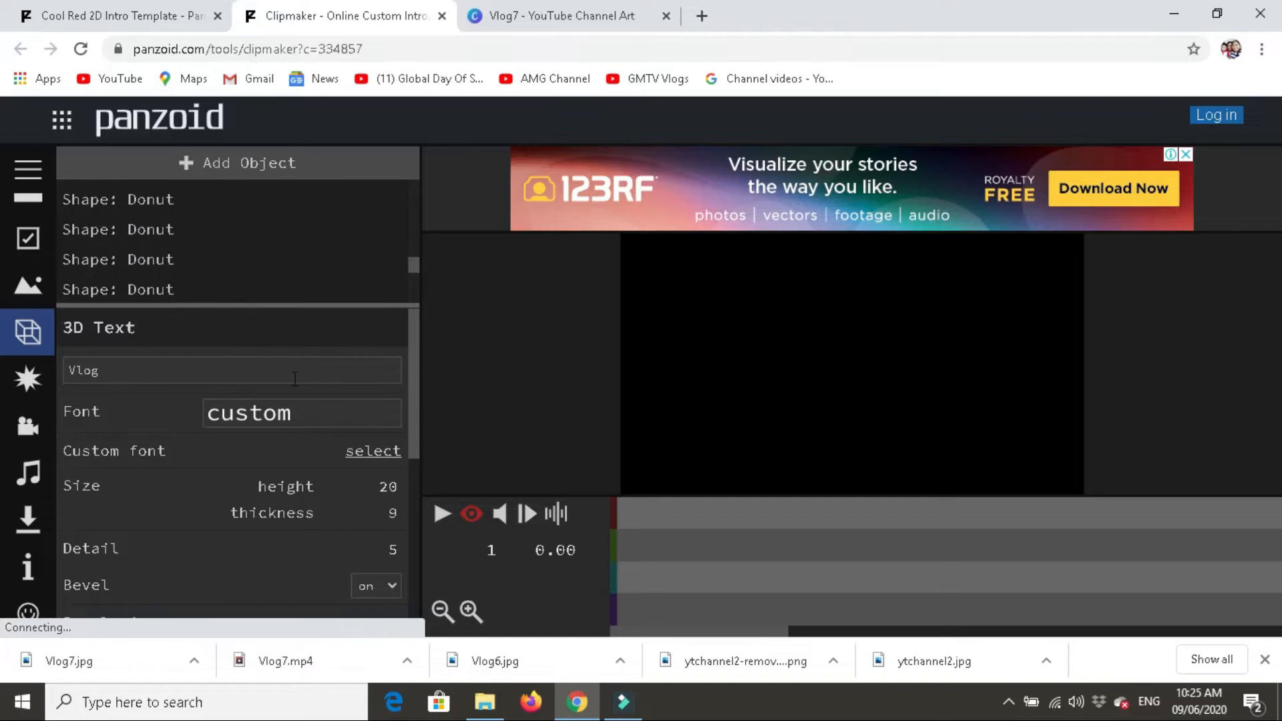
left_click(442, 514)
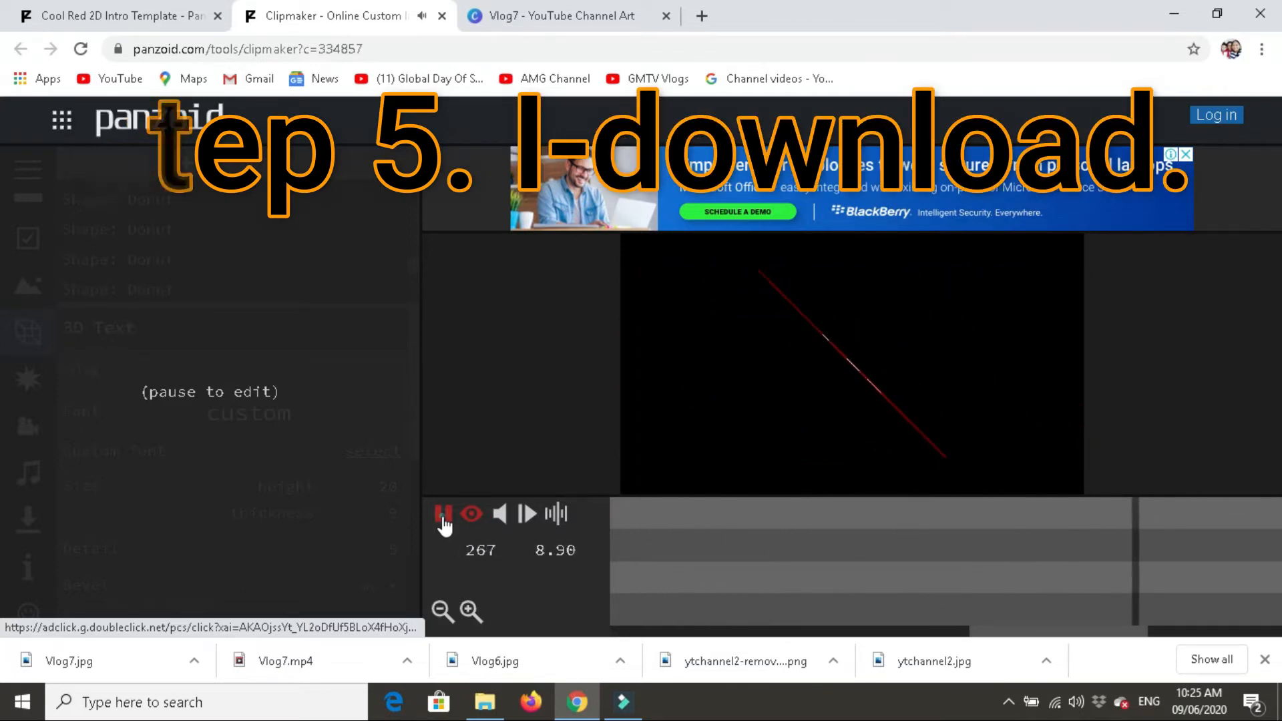
left_click(443, 517)
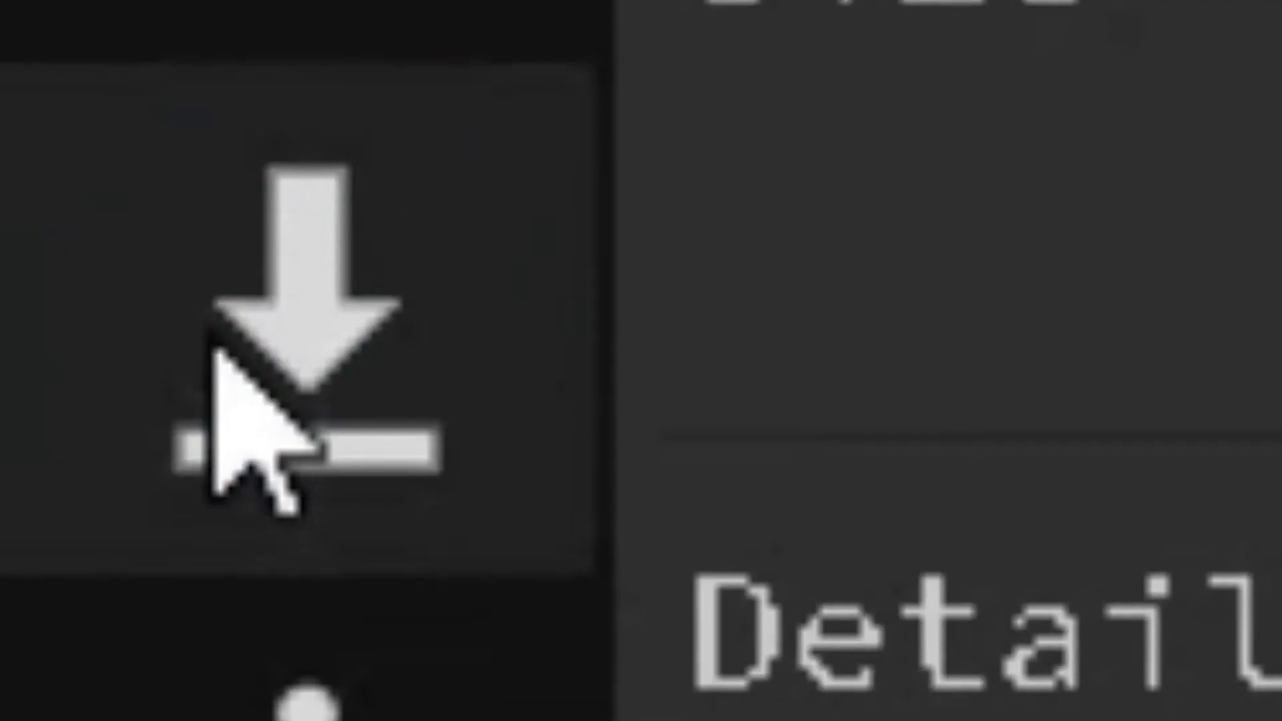
- Render the intro as an .mkv video and download it to the Videos folder as "intro"
left_click(20, 520)
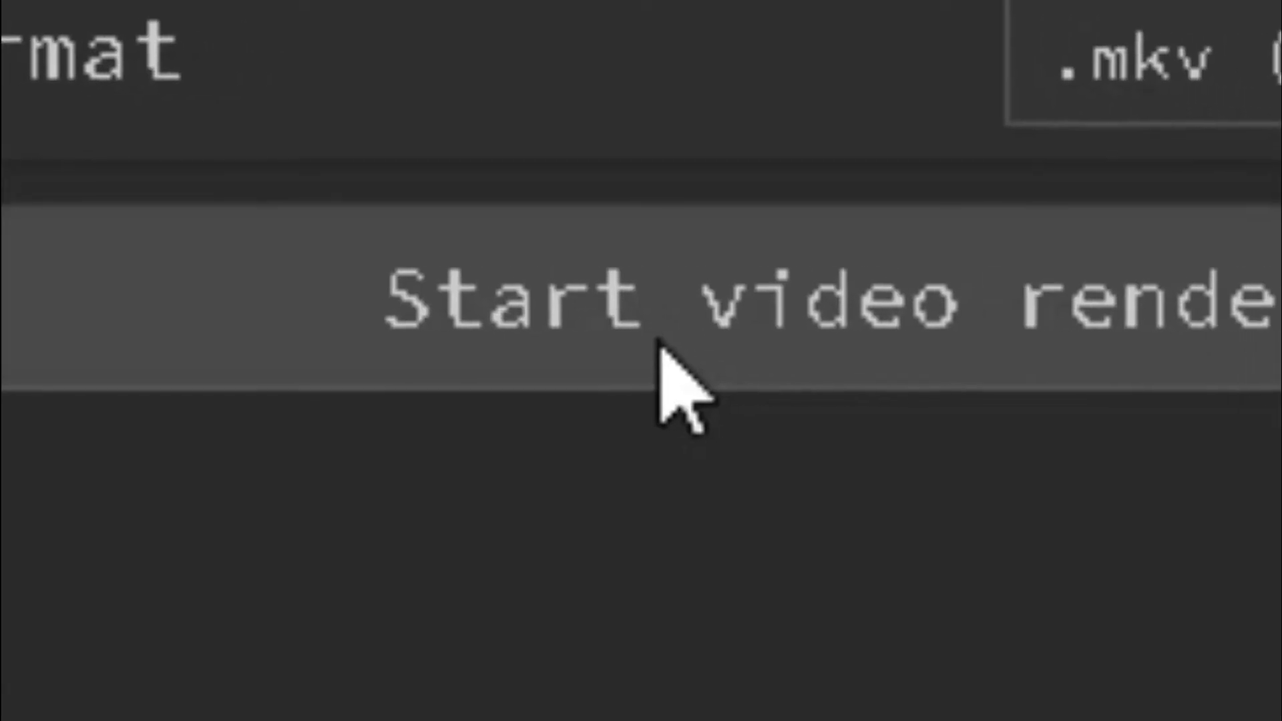
left_click(564, 342)
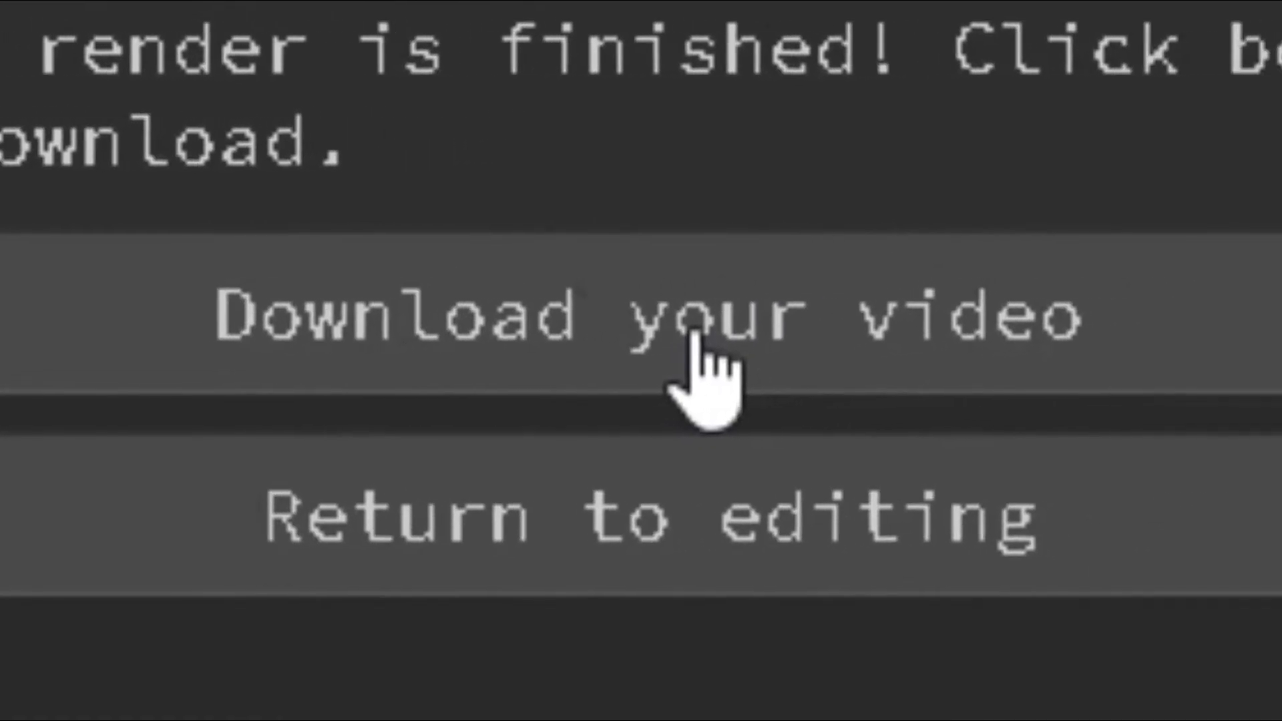
left_click(695, 347)
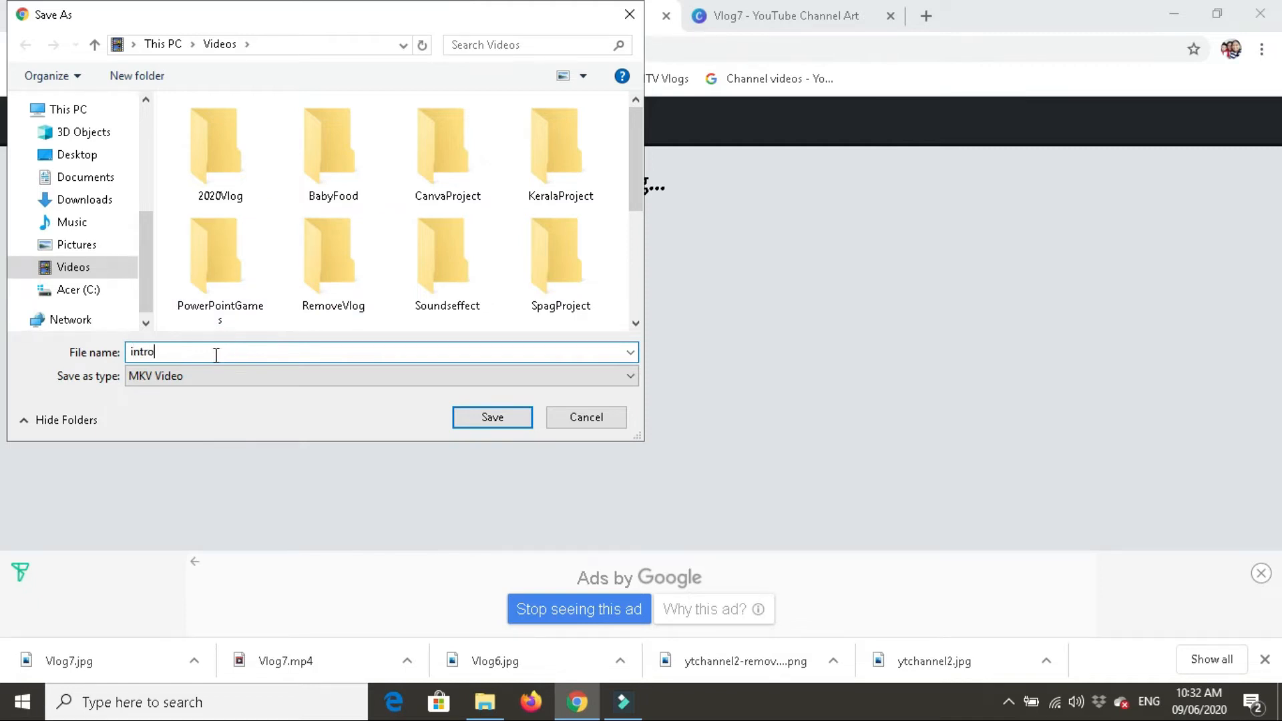
left_click(460, 428)
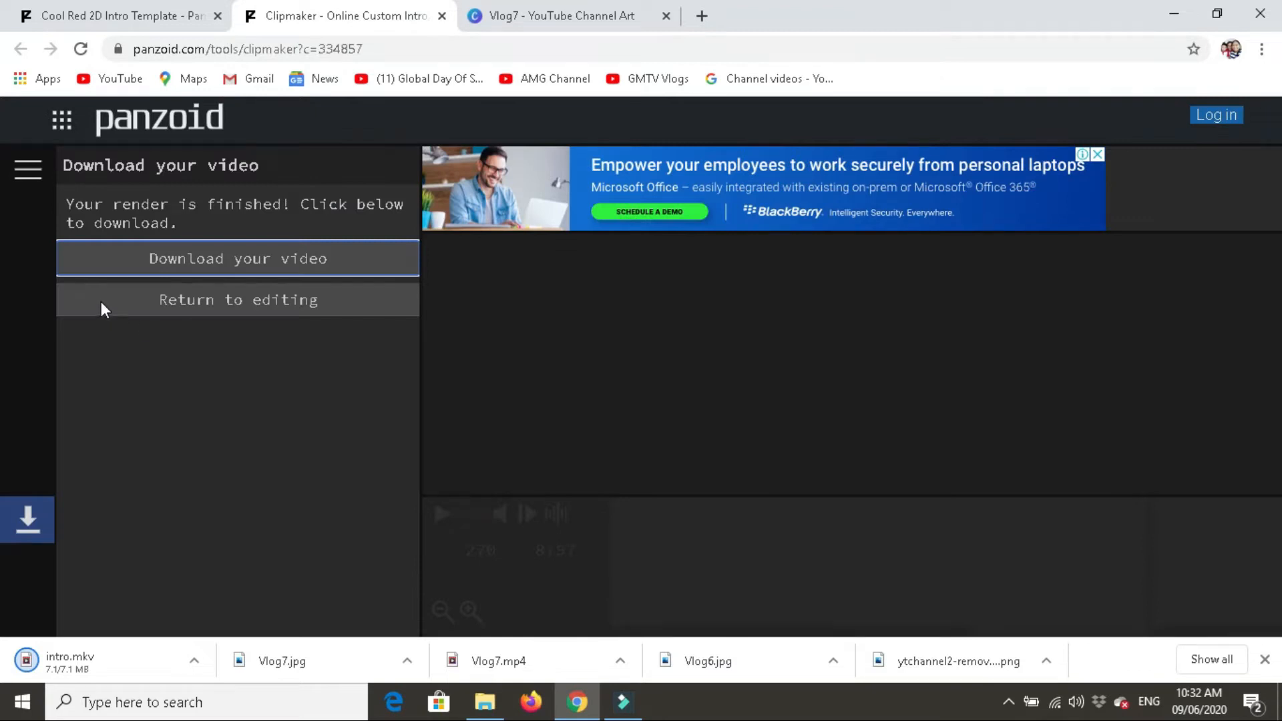
- Return to editing from the finished render and open the outro template with "YOUR NAME" and "Thanks for watching!" texts
left_click(190, 303)
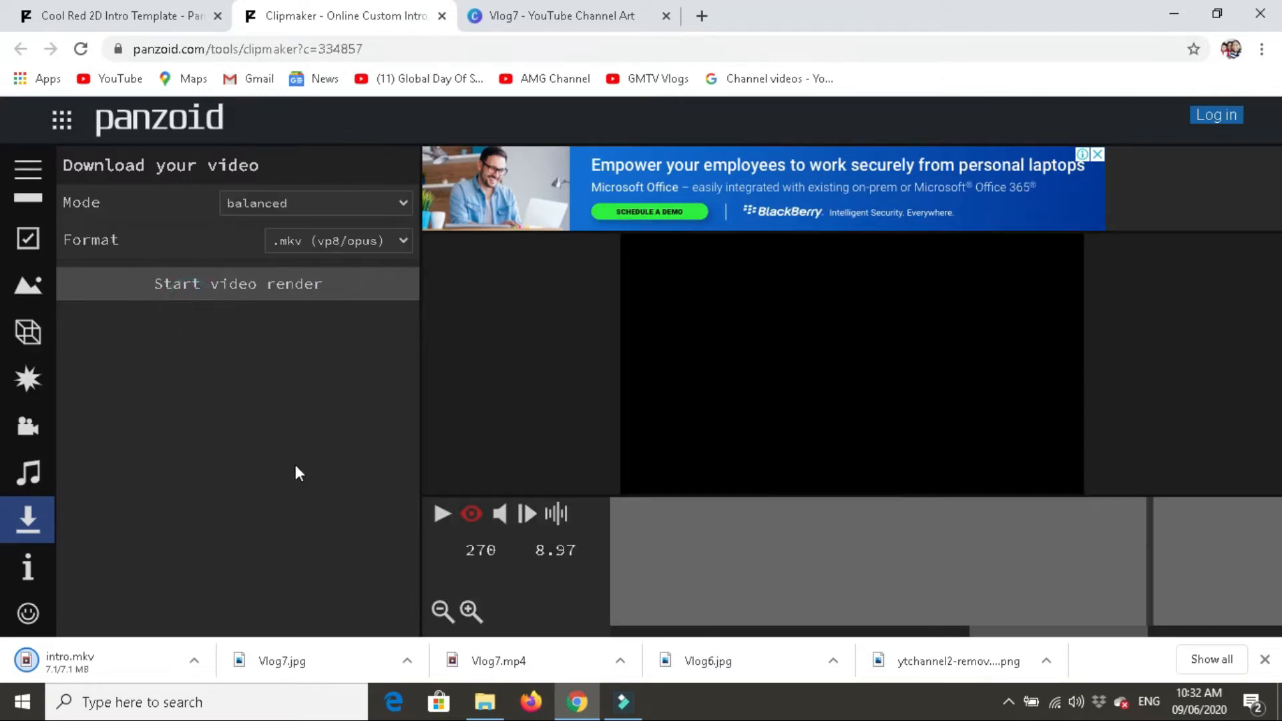
left_click(28, 327)
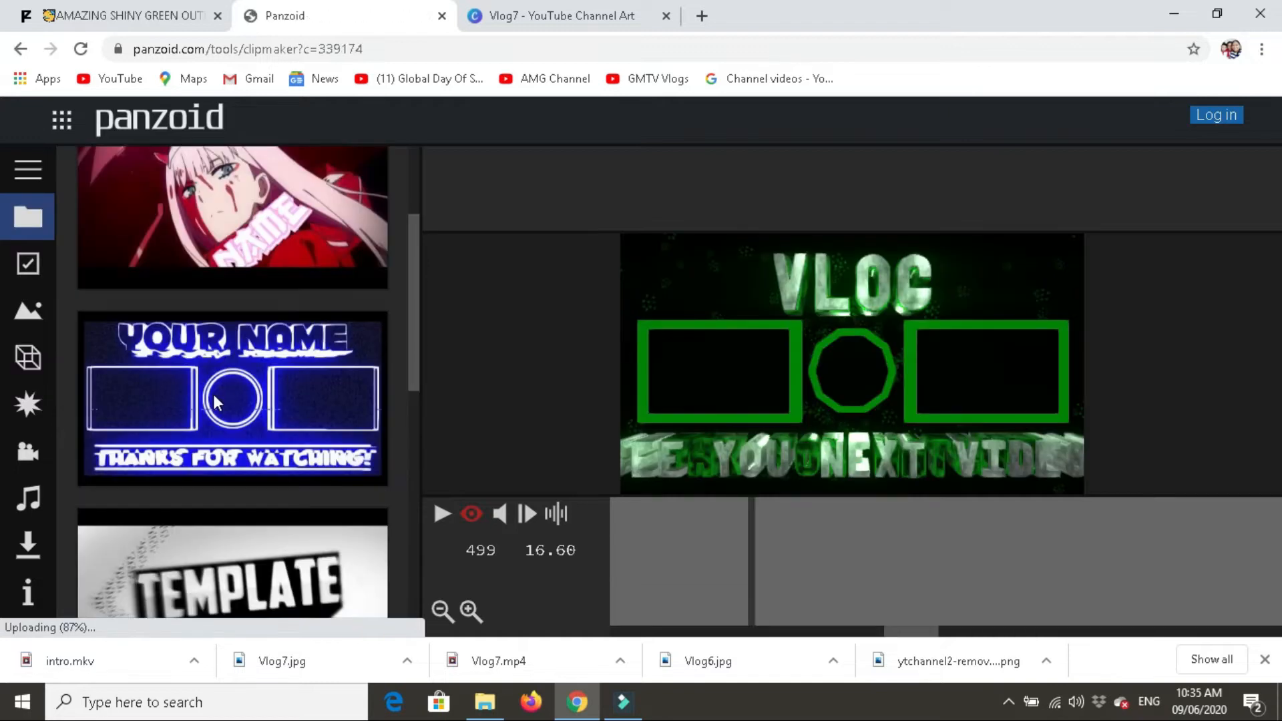
left_click(214, 396)
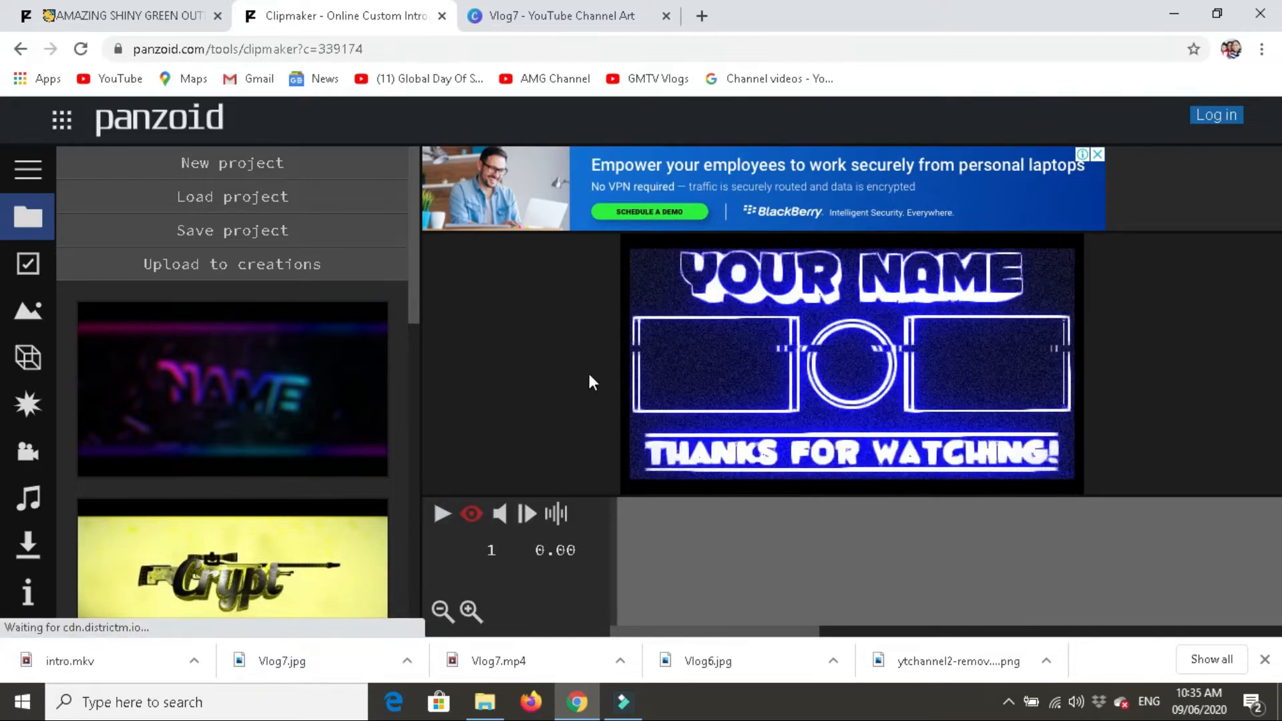
- Show the outro's objects and change the first "YOUR NAME" 3D text in group TEXT1 to "Vlog"
left_click(28, 352)
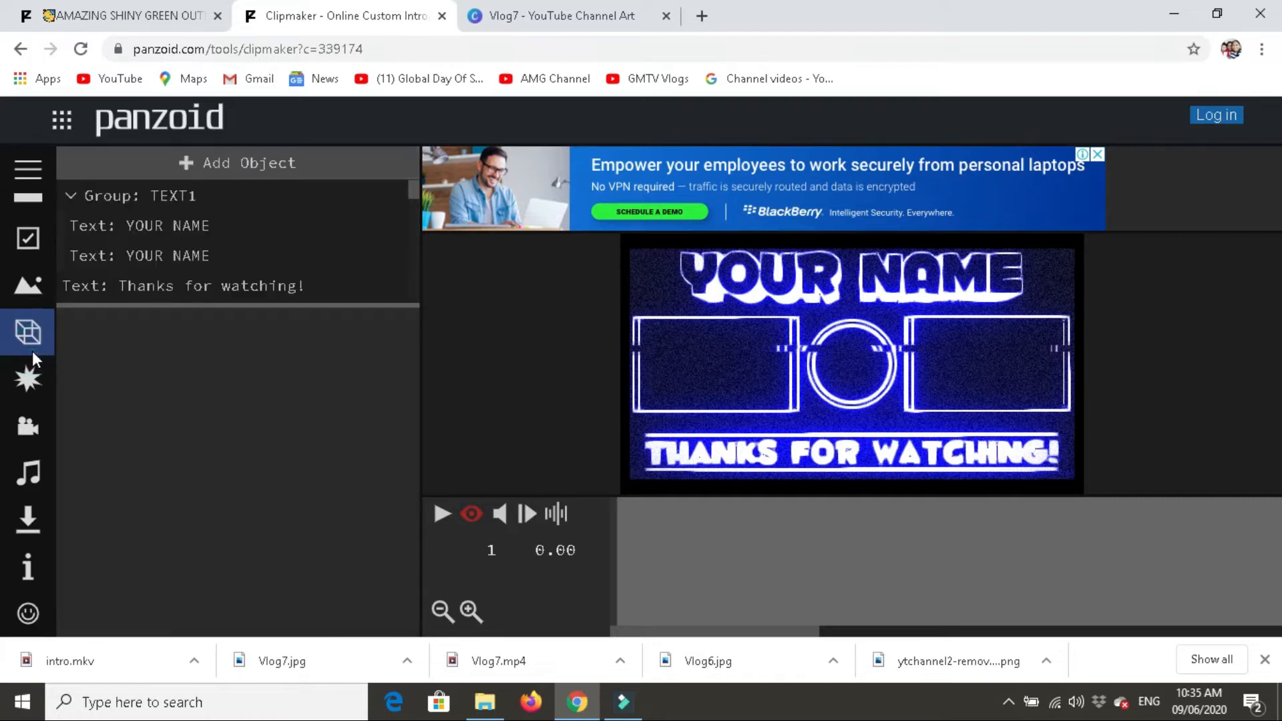
left_click(148, 227)
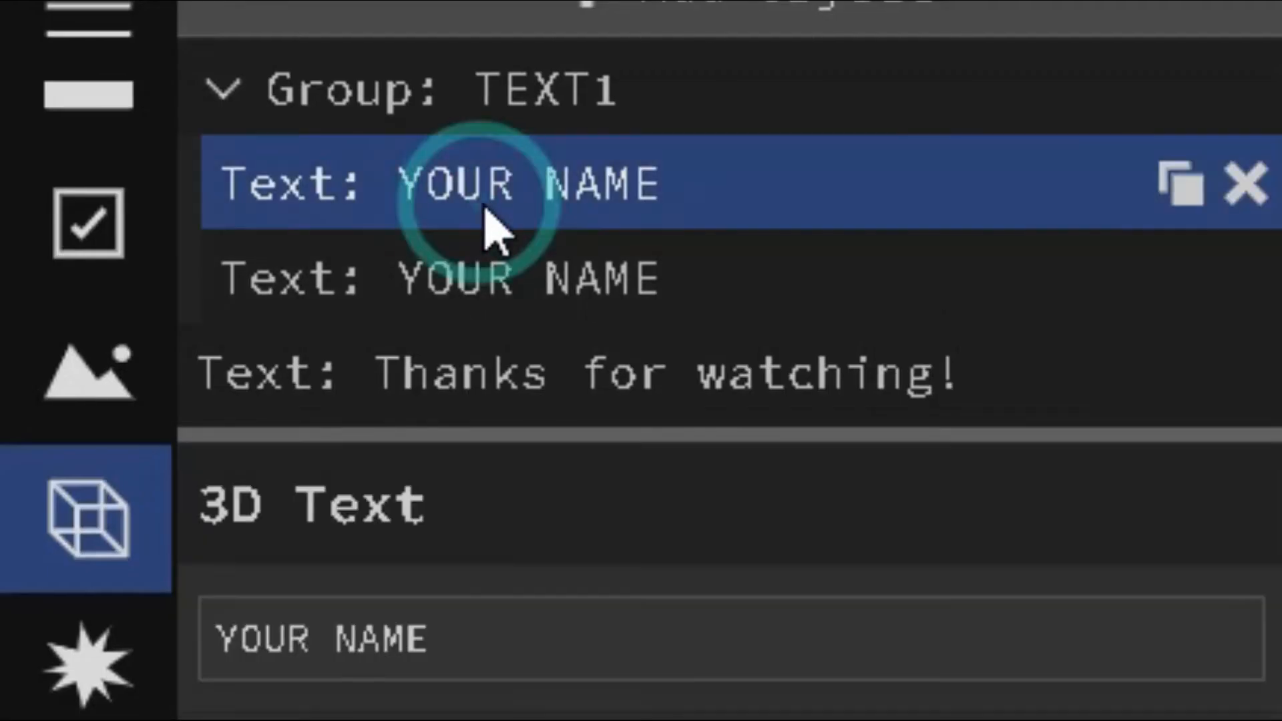
left_click(163, 372)
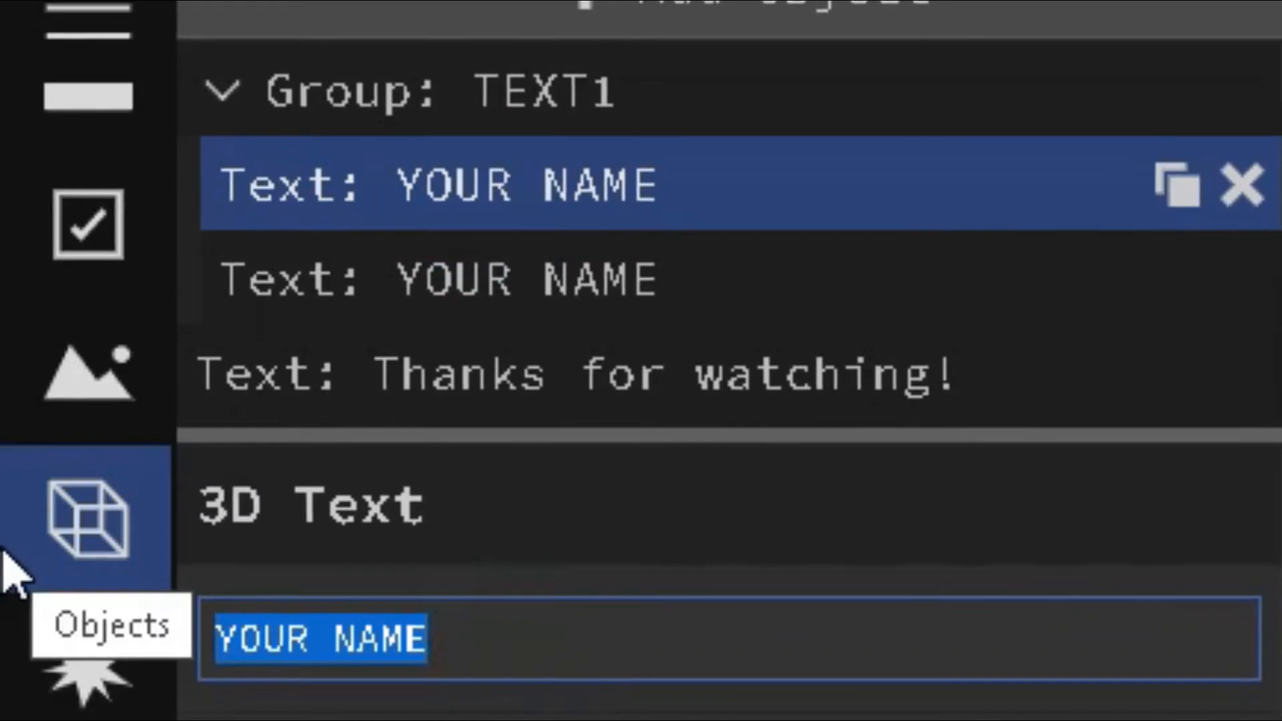
type("v1")
type("og")
key("Return")
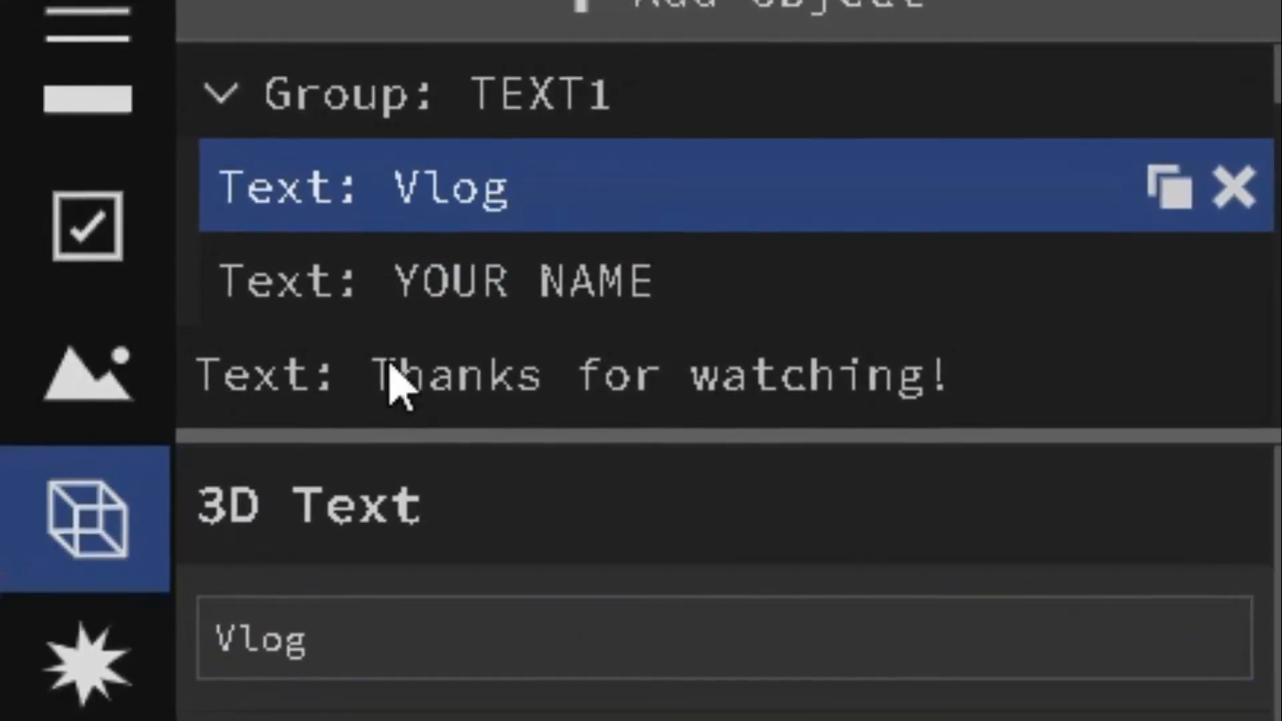
- Change the remaining "YOUR NAME" 3D text in group TEXT1 to "Vlog"
left_click(387, 314)
left_click_drag(435, 624, 14, 635)
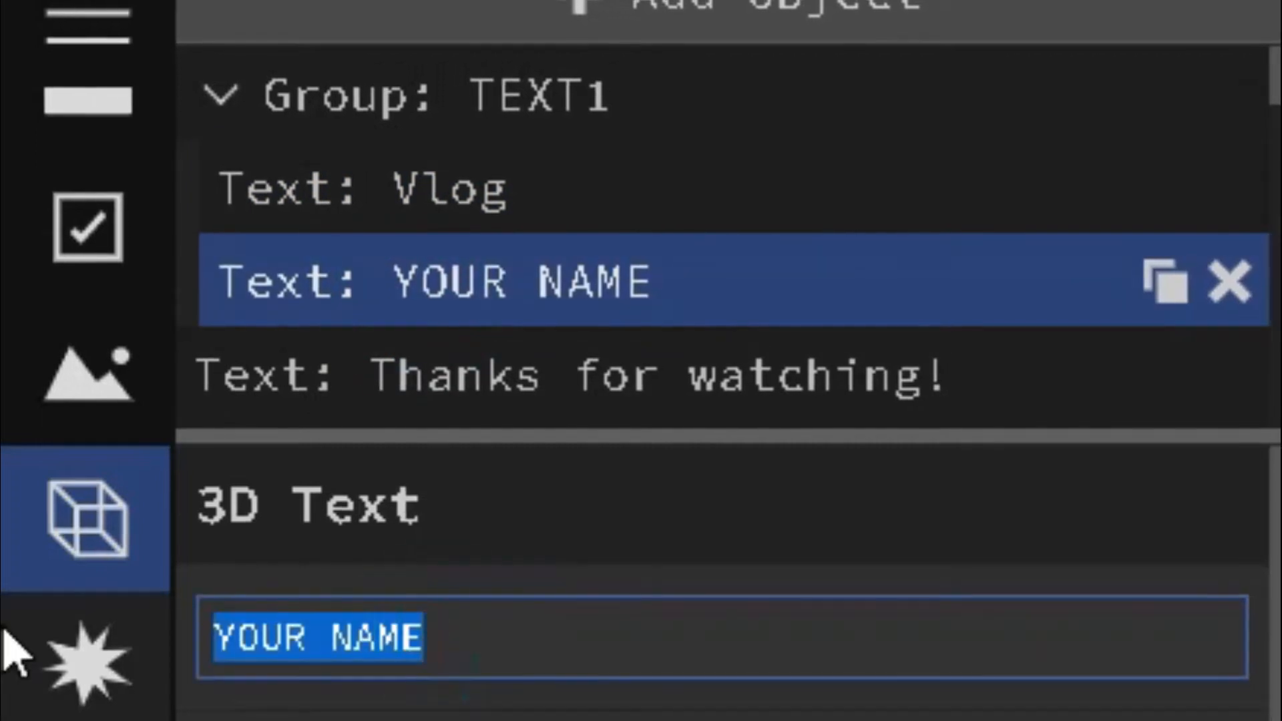
type("vlog")
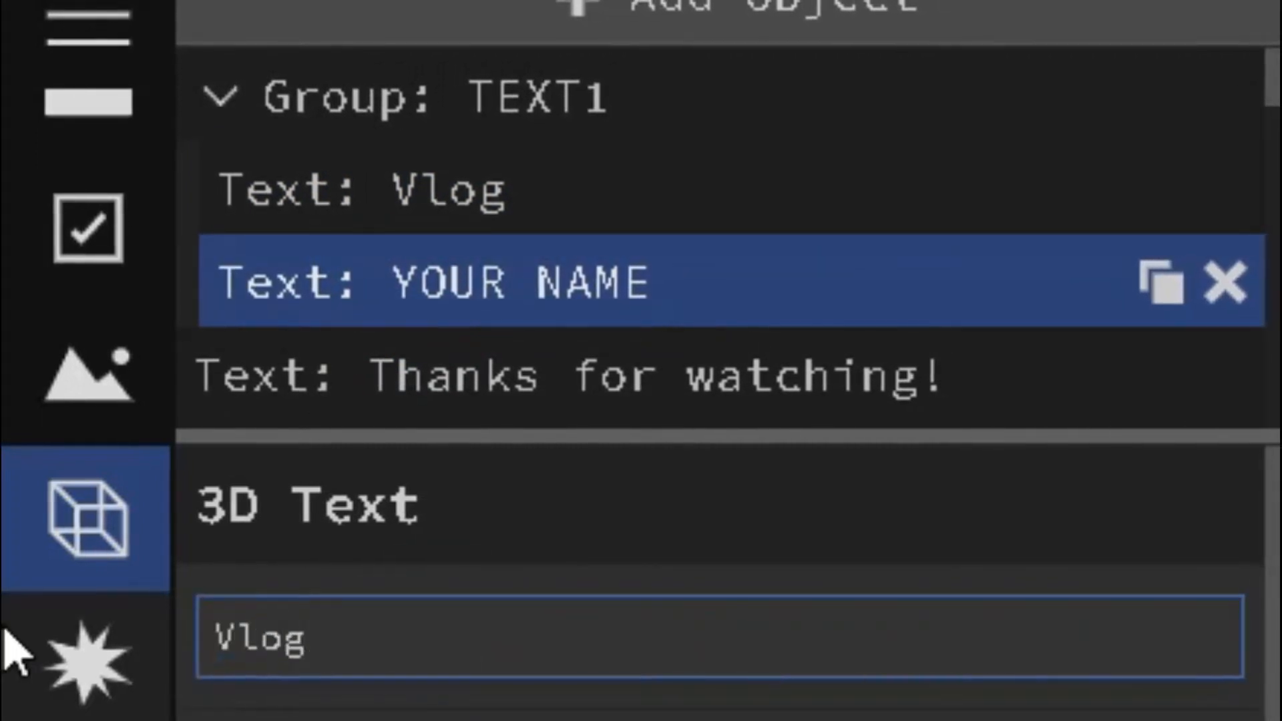
key("Return")
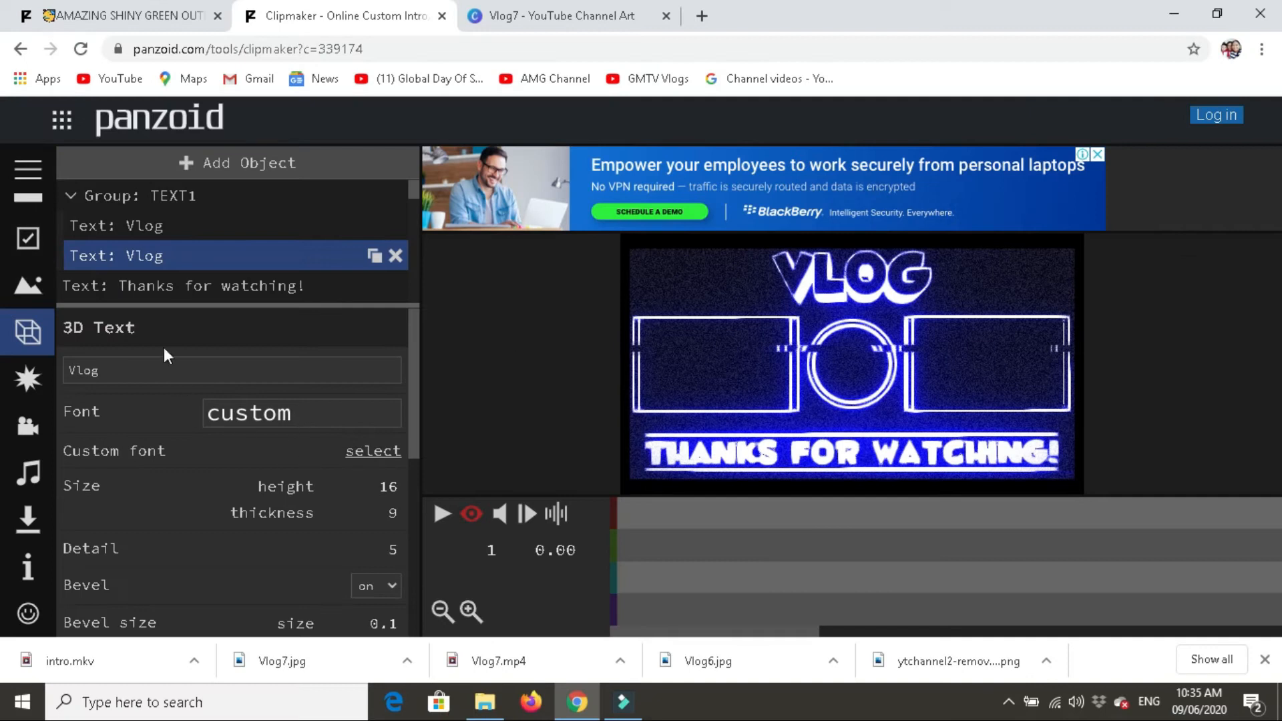
- Replace the "Thanks for watching!" 3D text with "see you on our next video!"
scroll(163, 296, "down", 1)
left_click(239, 201)
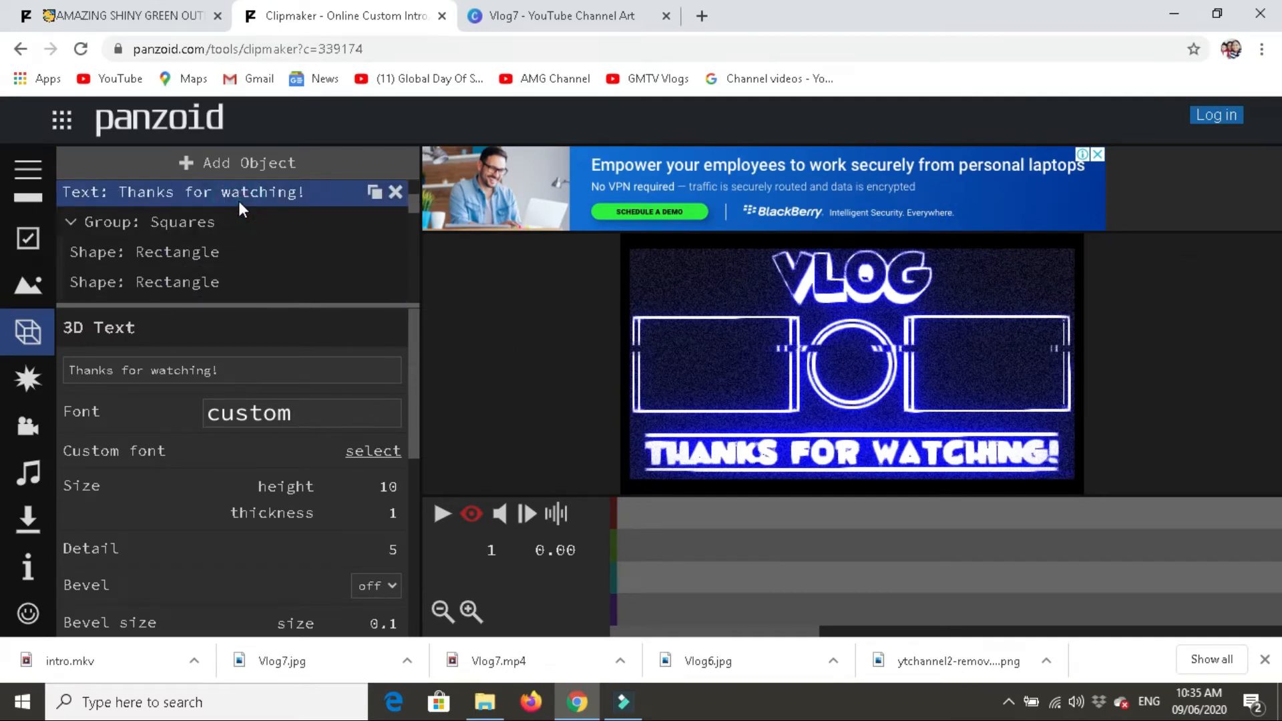
left_click(239, 198)
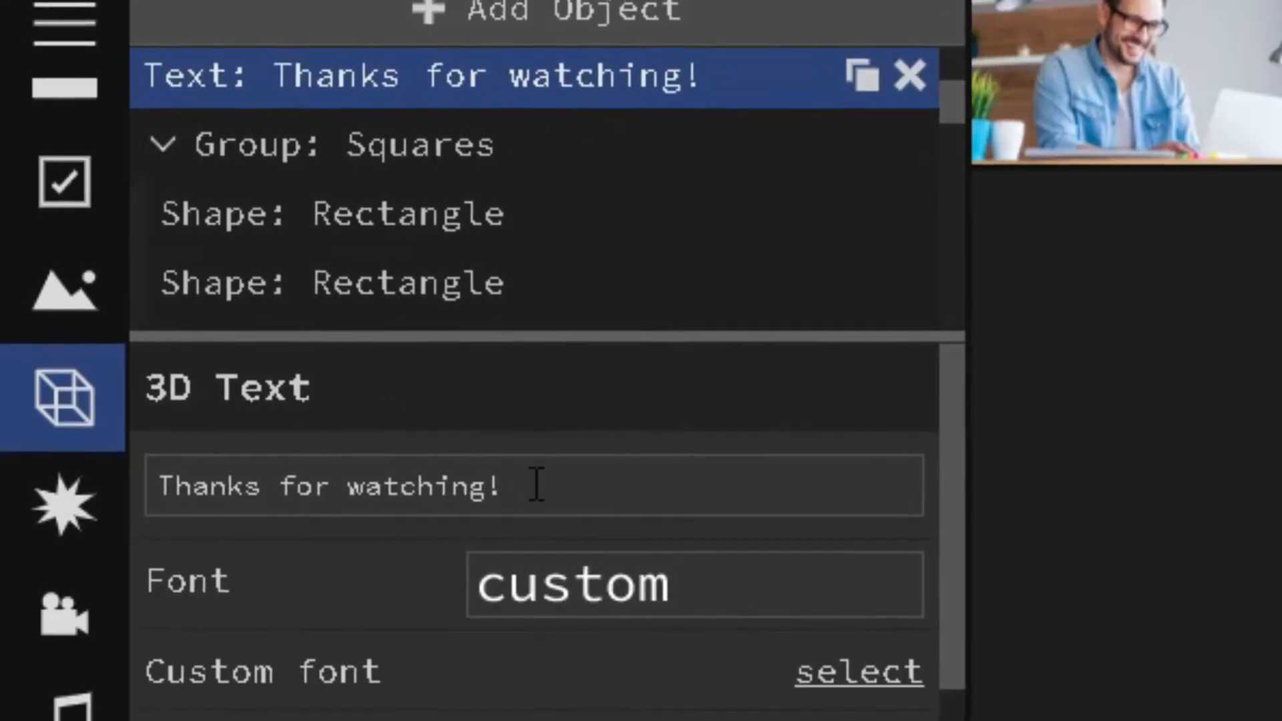
left_click_drag(527, 481, 150, 471)
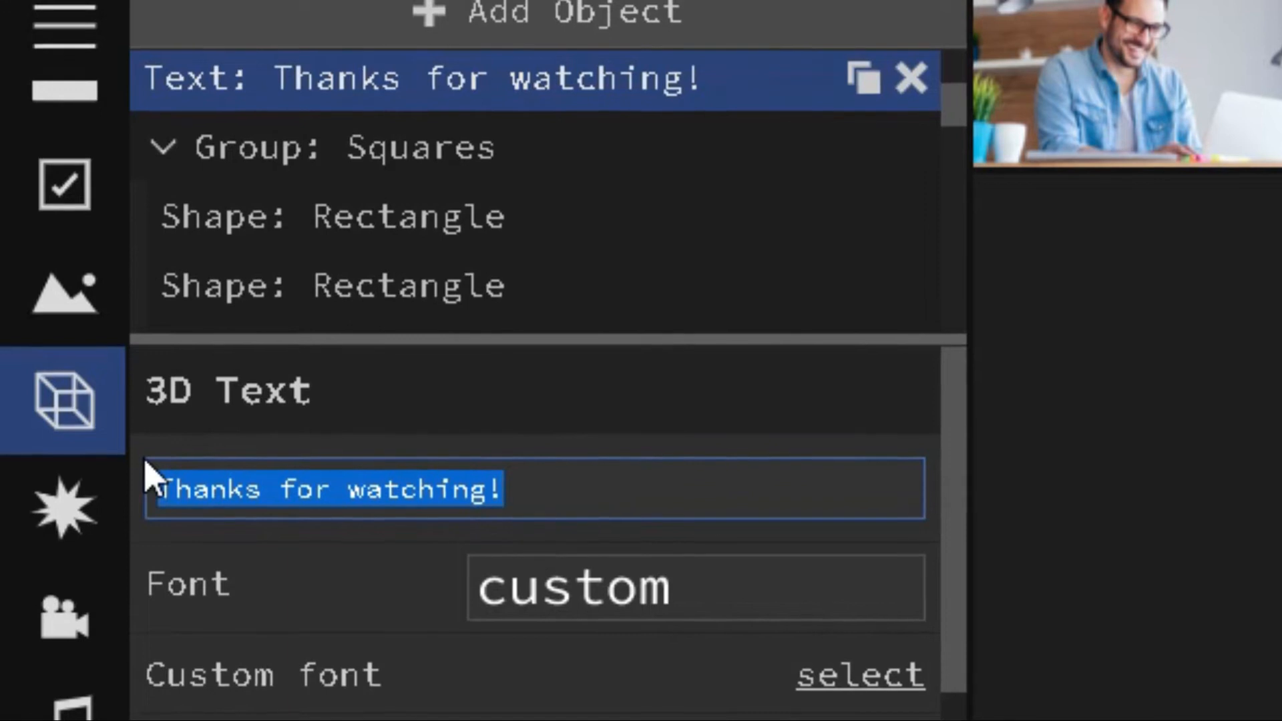
type("see you on p")
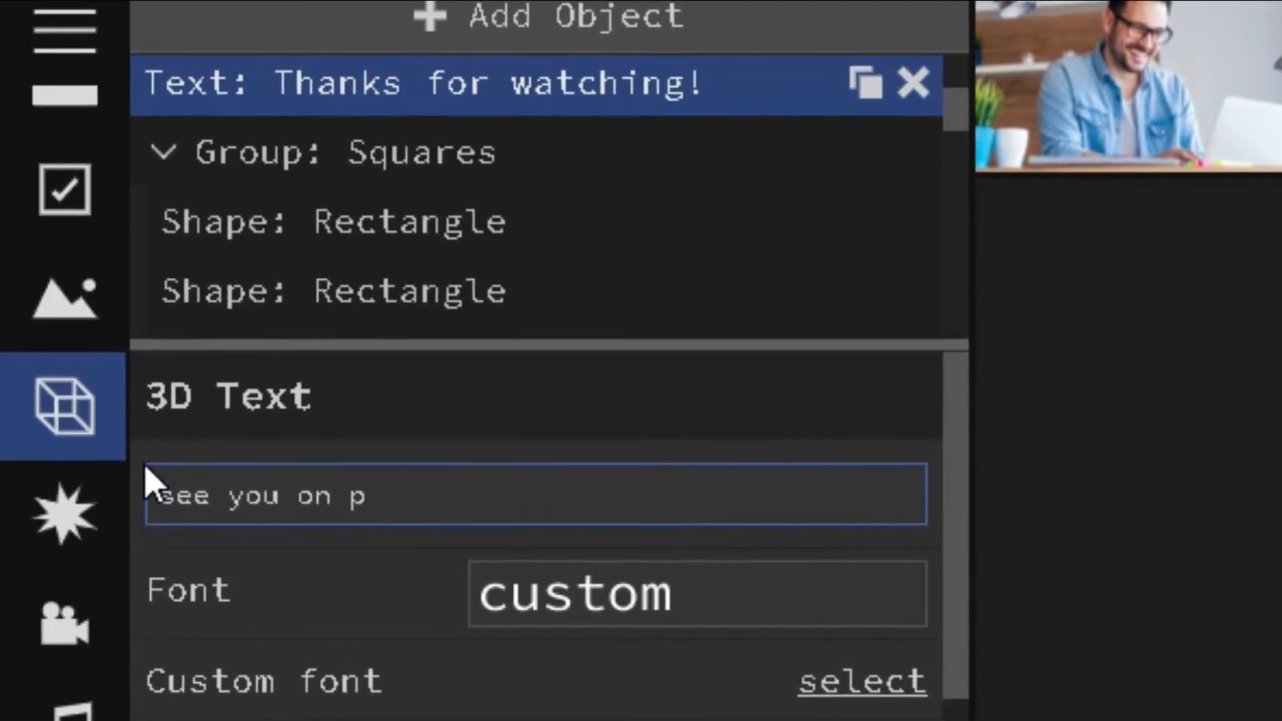
key("BackSpace")
type("our next ")
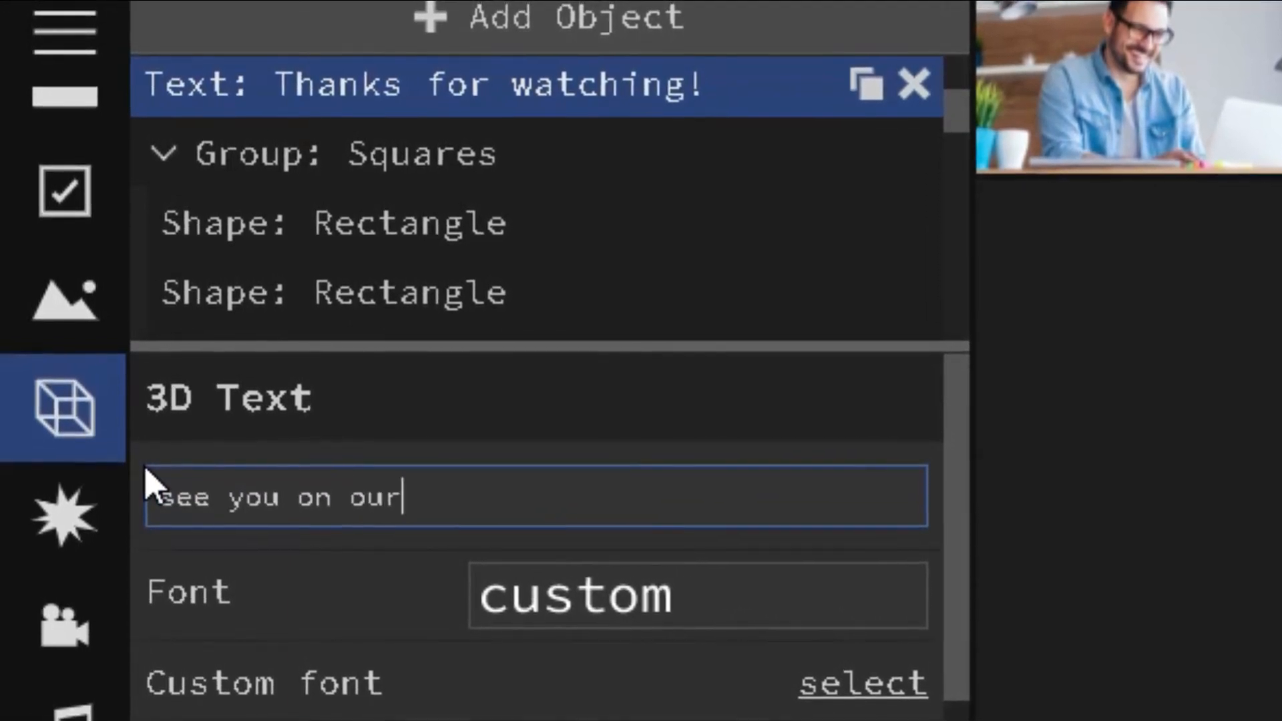
type("video!")
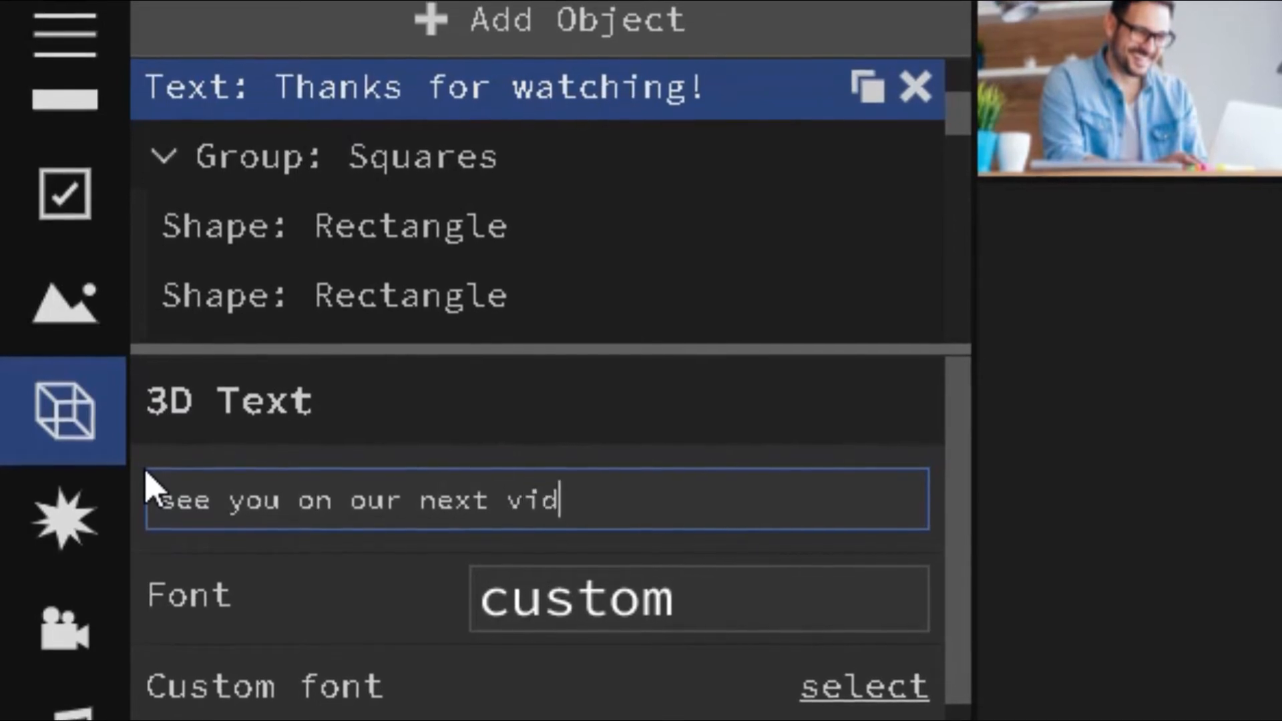
key("Return")
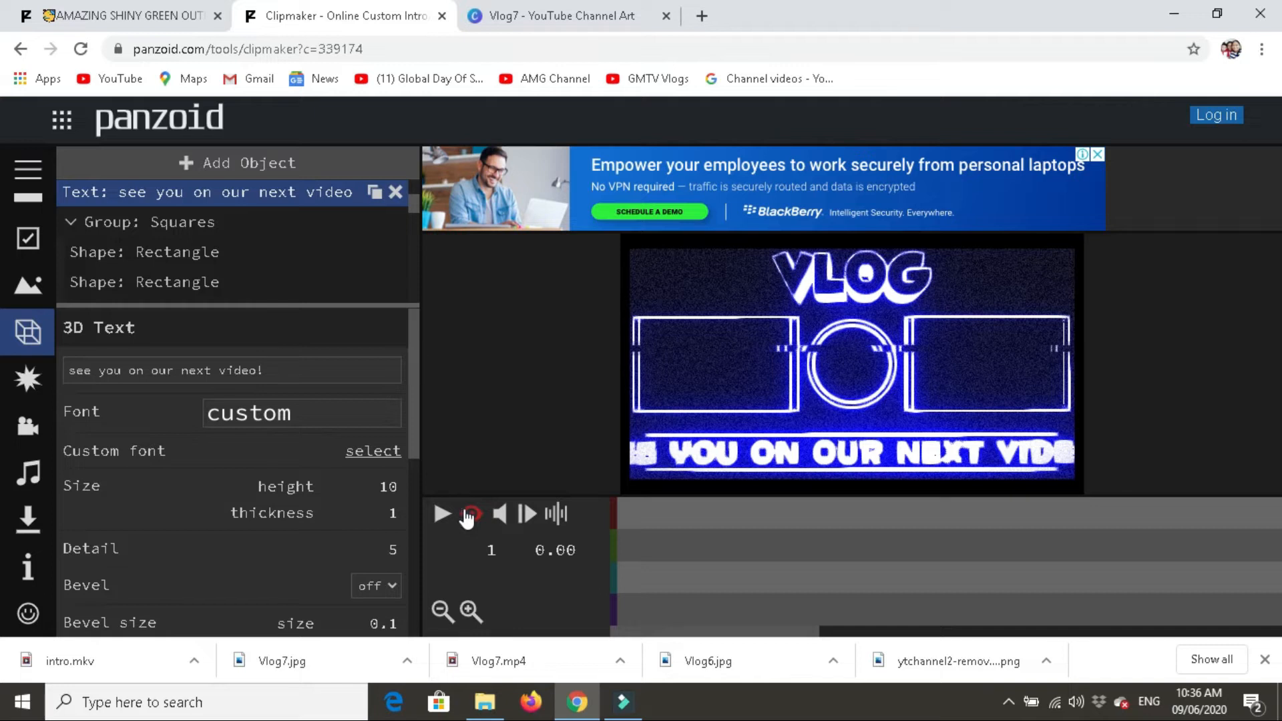
- Switch to the free editing view, reposition the closing text so the whole line fits within the frame, and restore the camera view
left_click(469, 515)
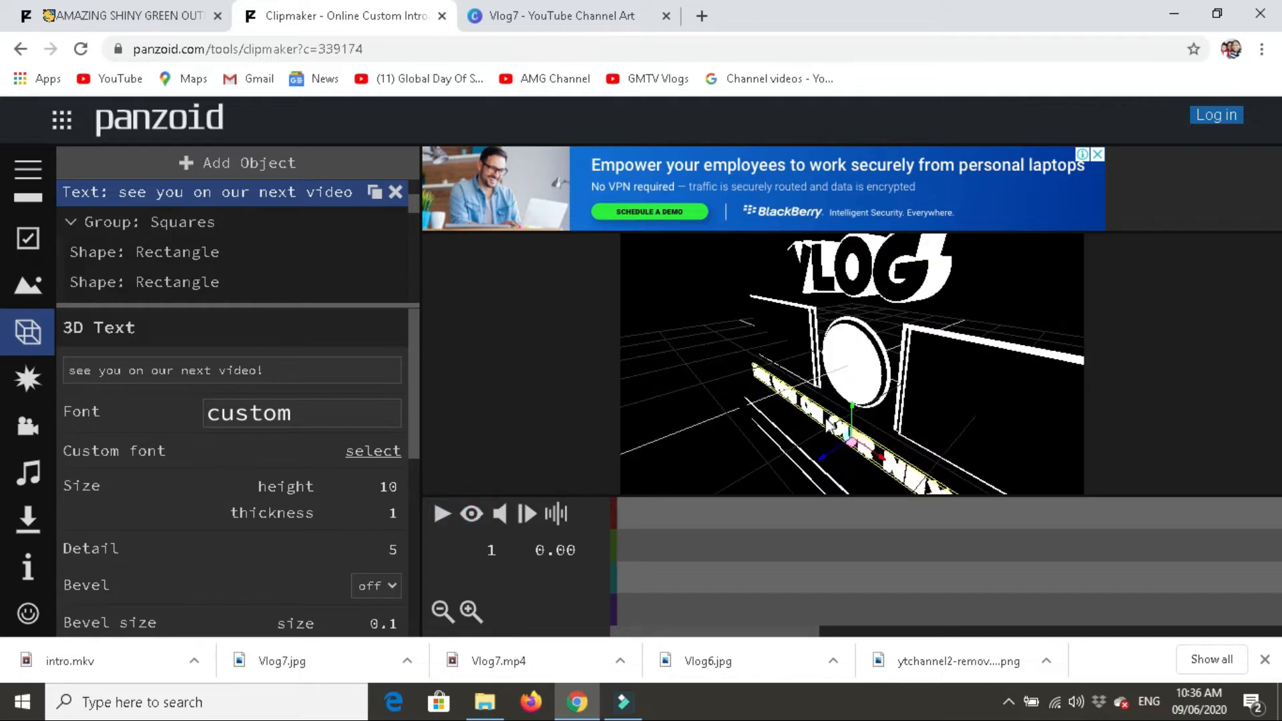
left_click_drag(940, 432, 1109, 366)
left_click_drag(705, 487, 718, 485)
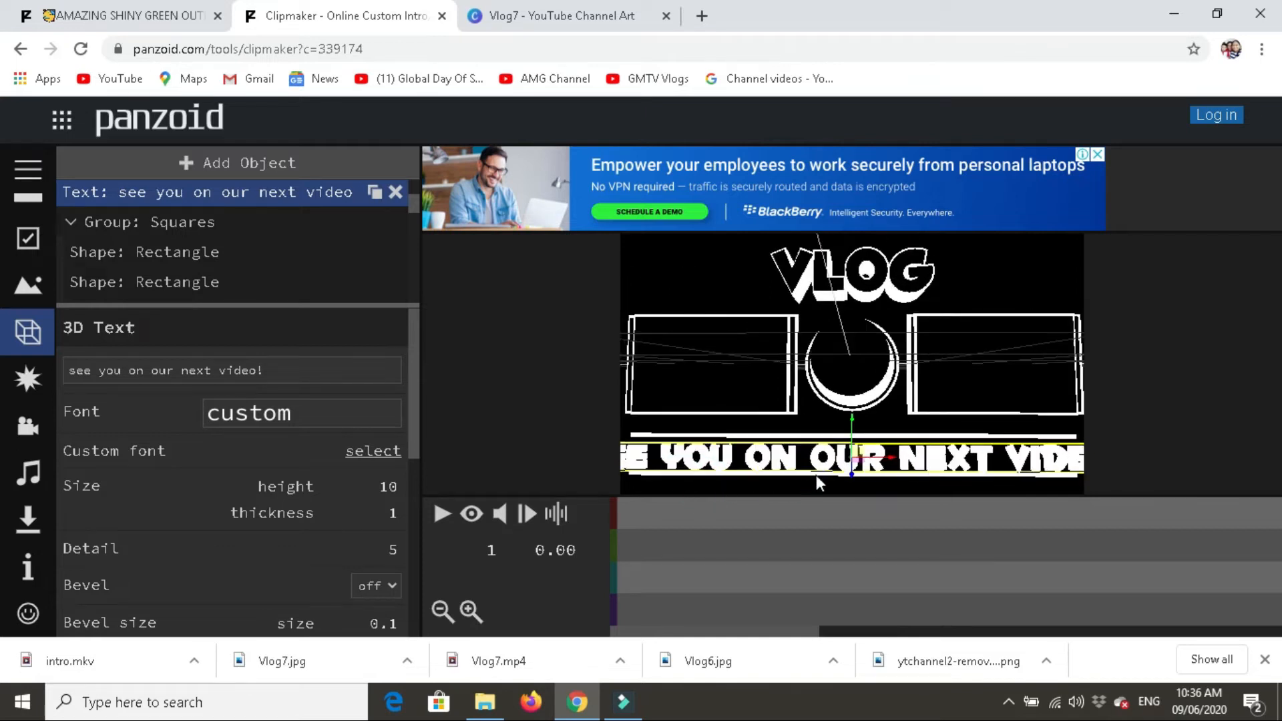
left_click_drag(876, 466, 841, 461)
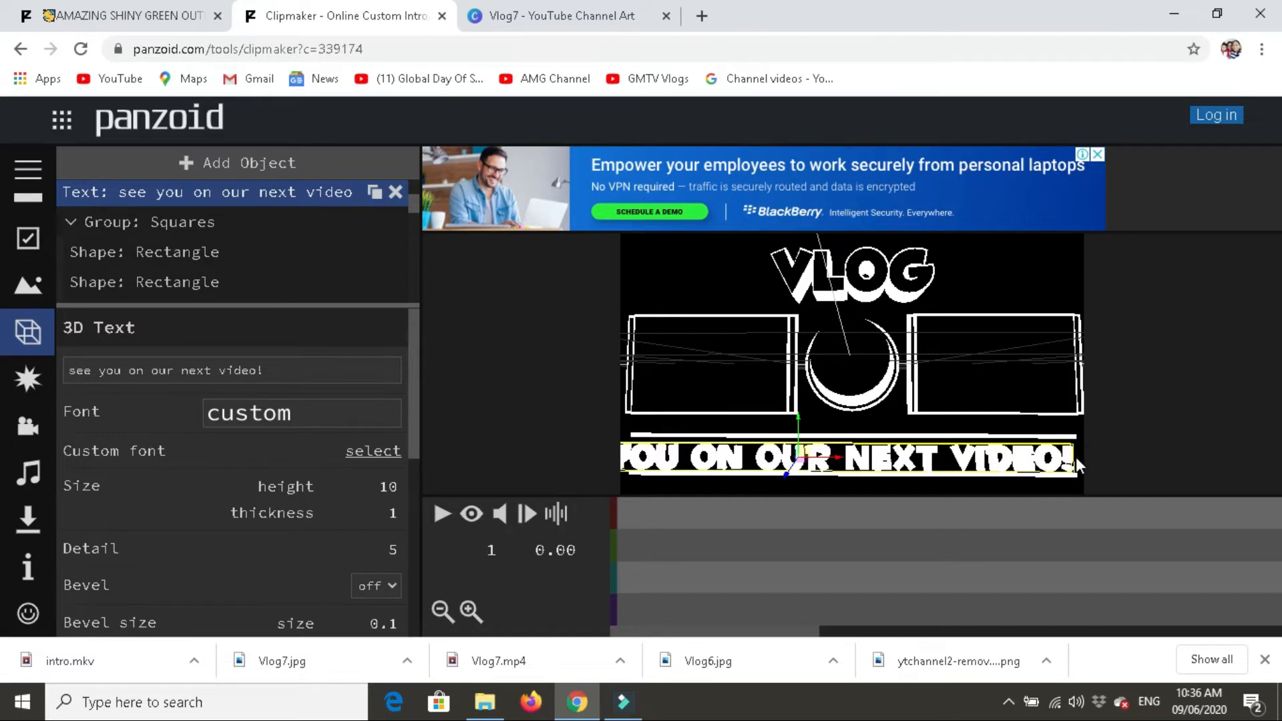
left_click_drag(783, 478, 732, 464)
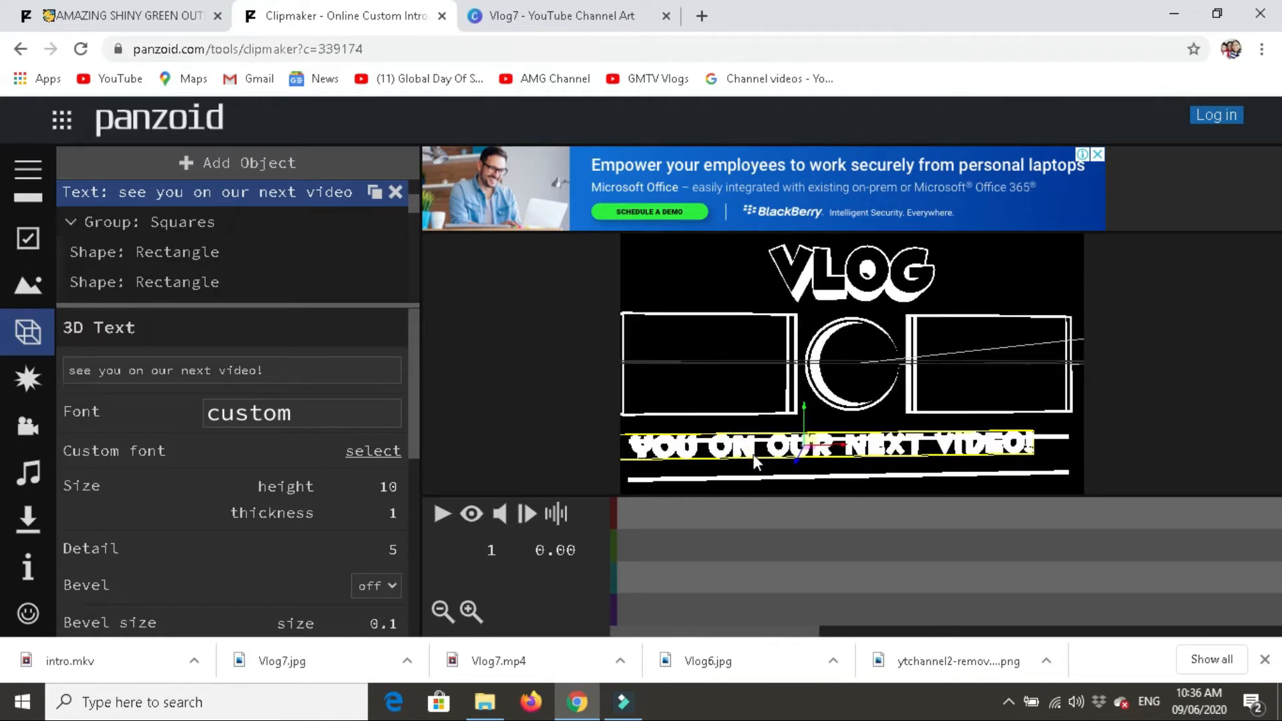
left_click_drag(831, 456, 868, 449)
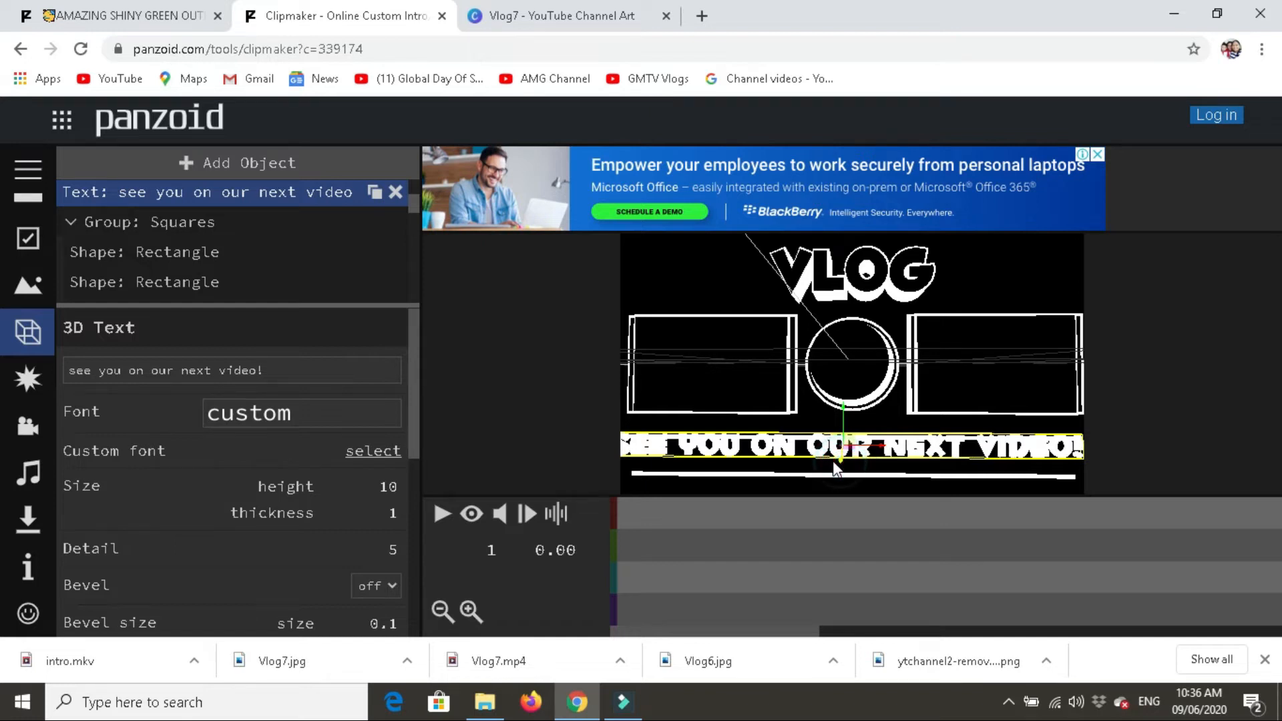
left_click_drag(848, 459, 864, 451)
left_click(882, 442)
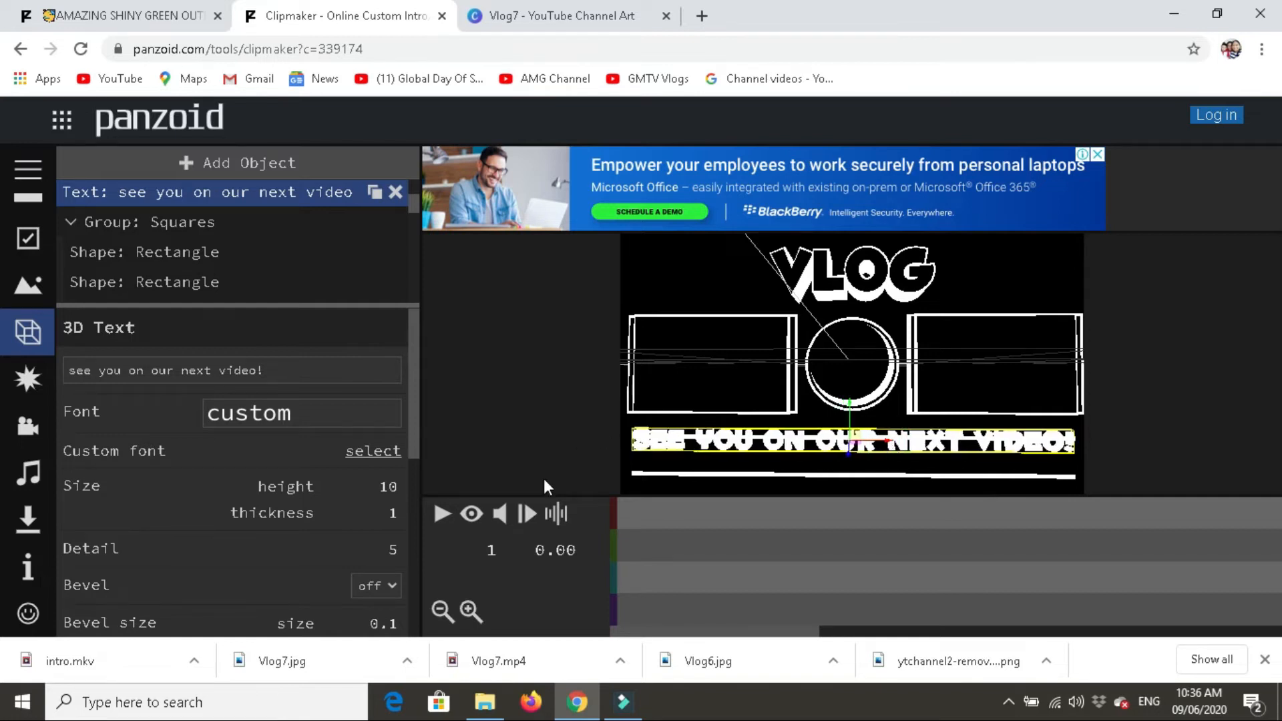
left_click(469, 519)
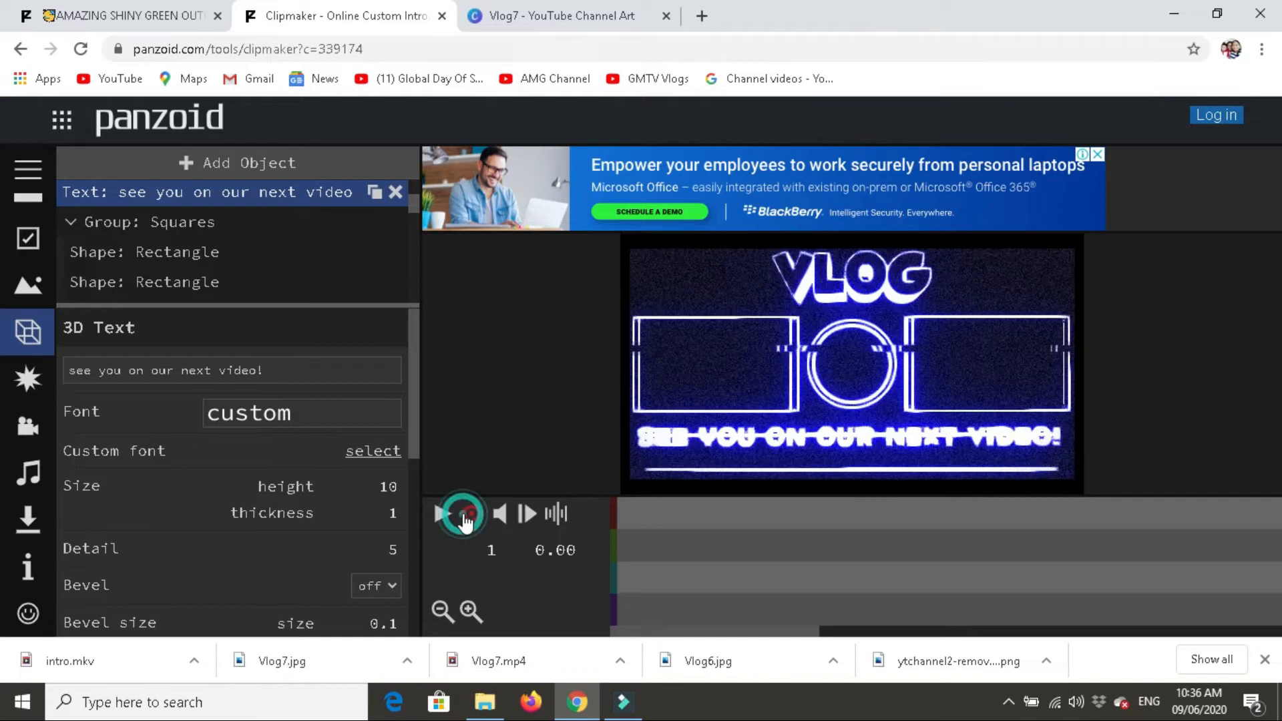
- Play the edited outro's preview and check the rest of the object list, including the Light object's settings
left_click(443, 514)
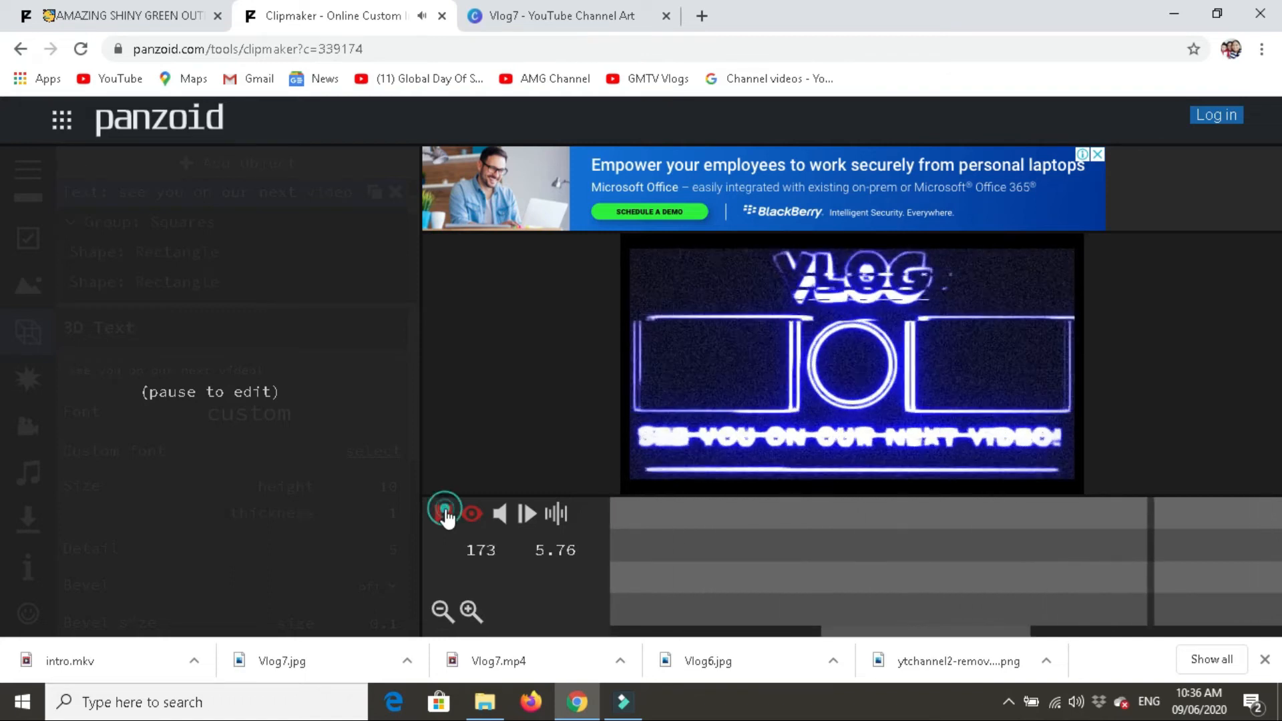
left_click(444, 515)
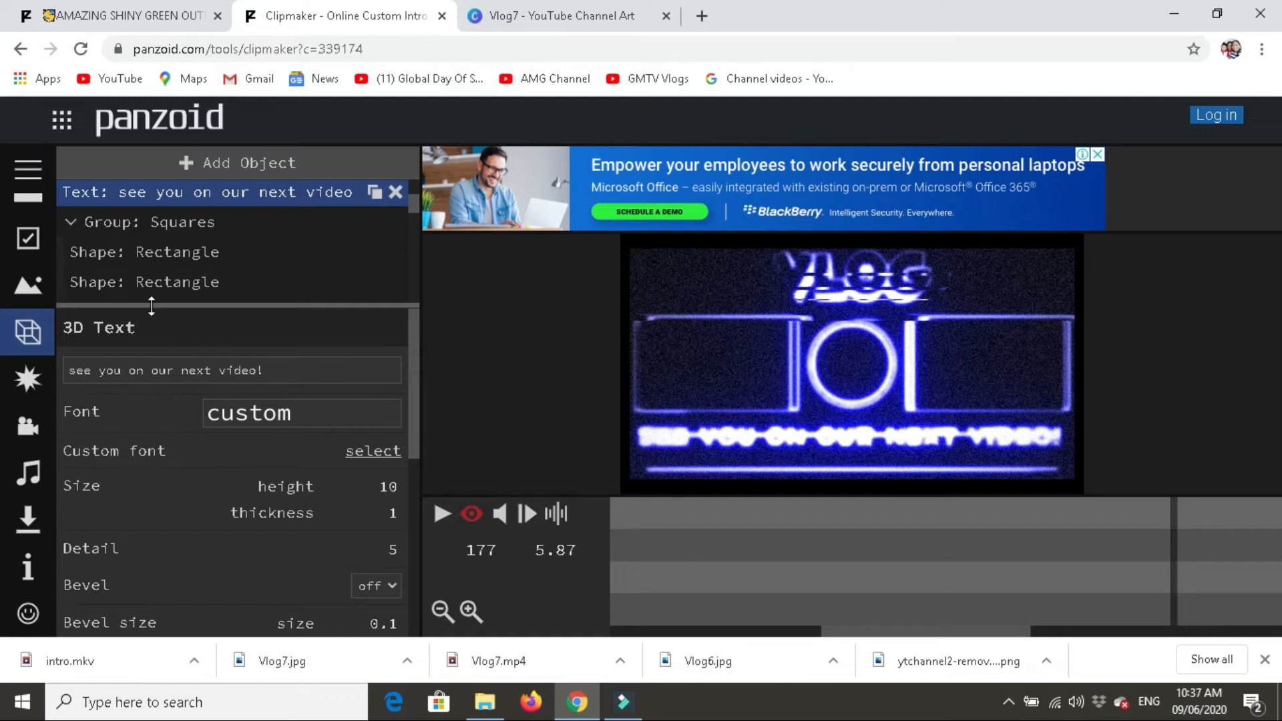
scroll(185, 275, "down", 5)
scroll(211, 270, "down", 5)
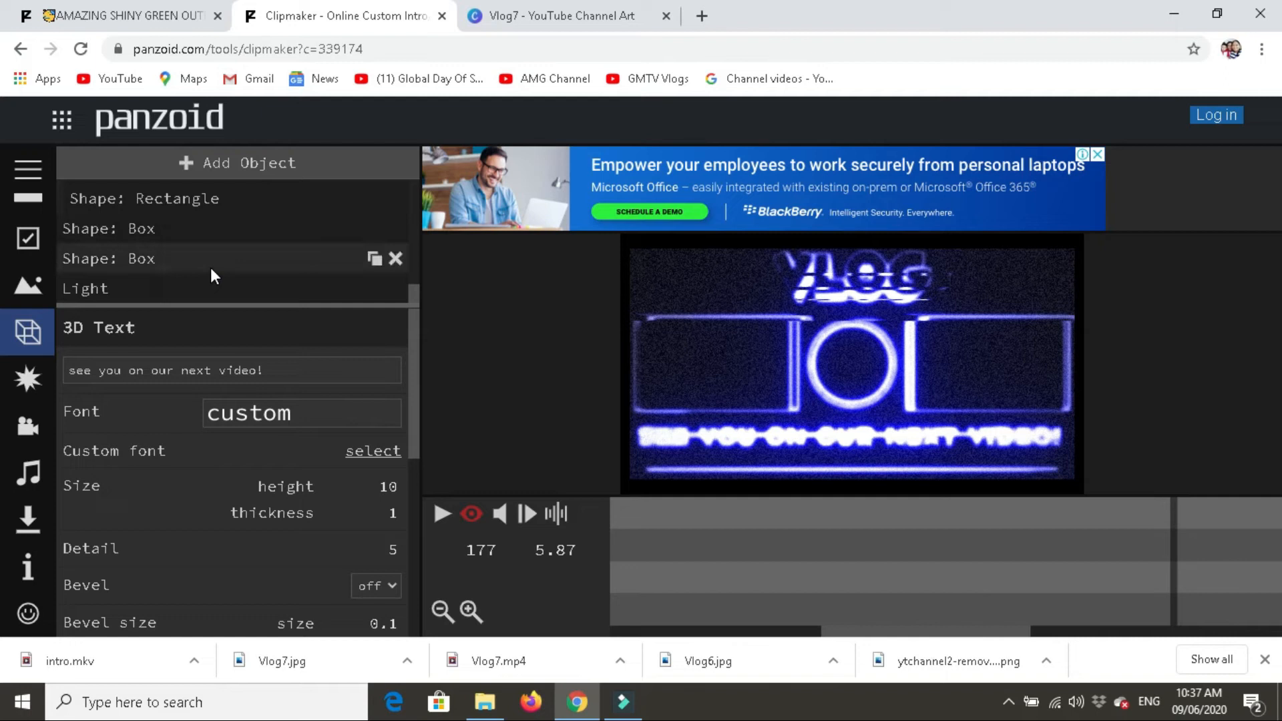
left_click(180, 298)
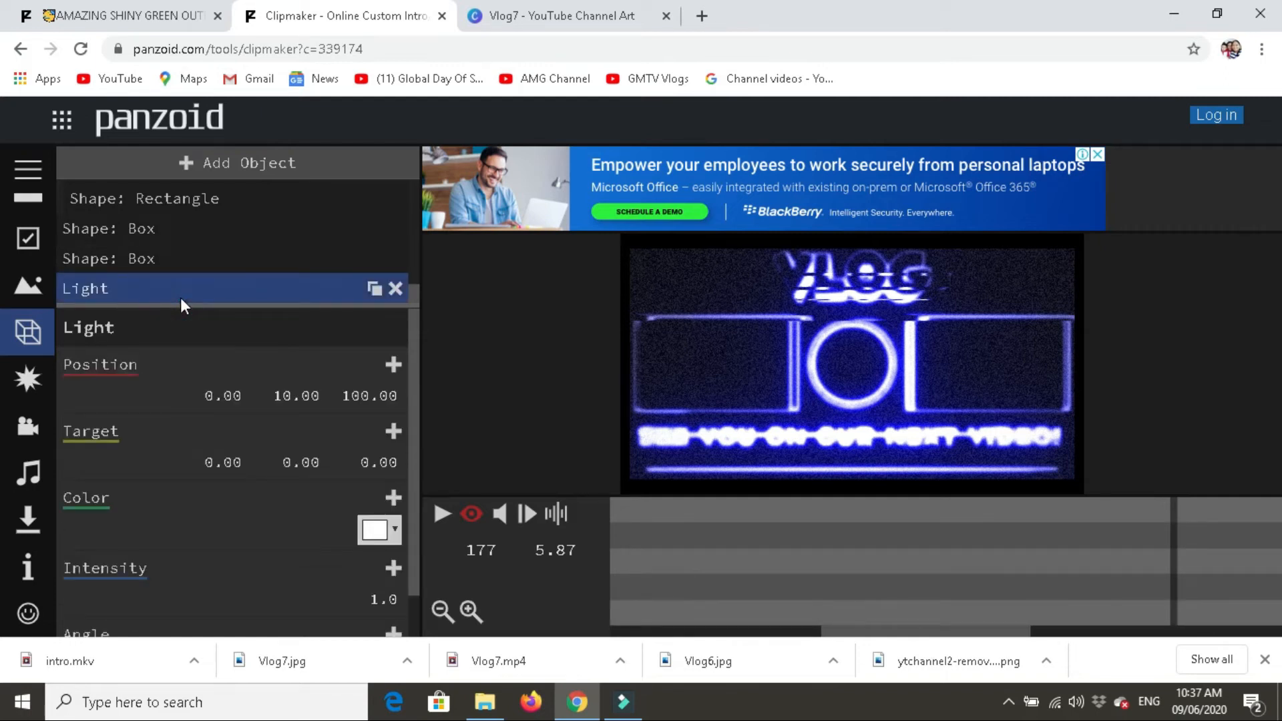
left_click(444, 514)
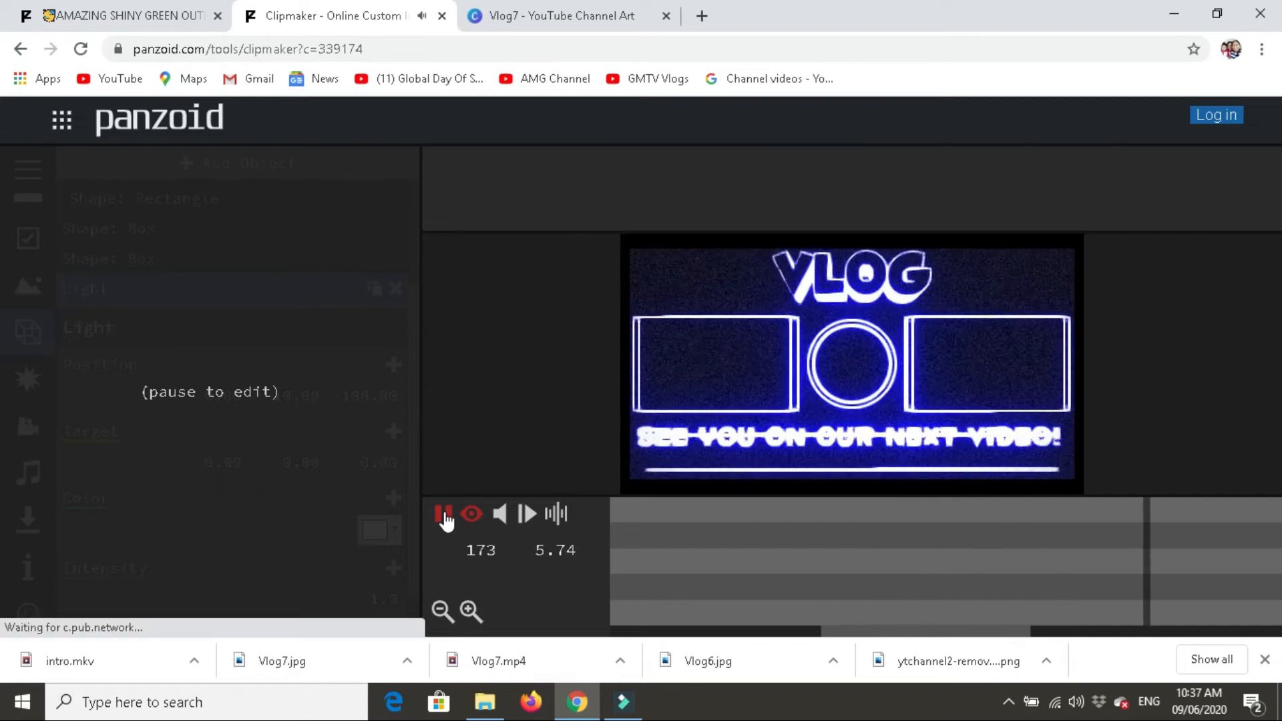
left_click(443, 514)
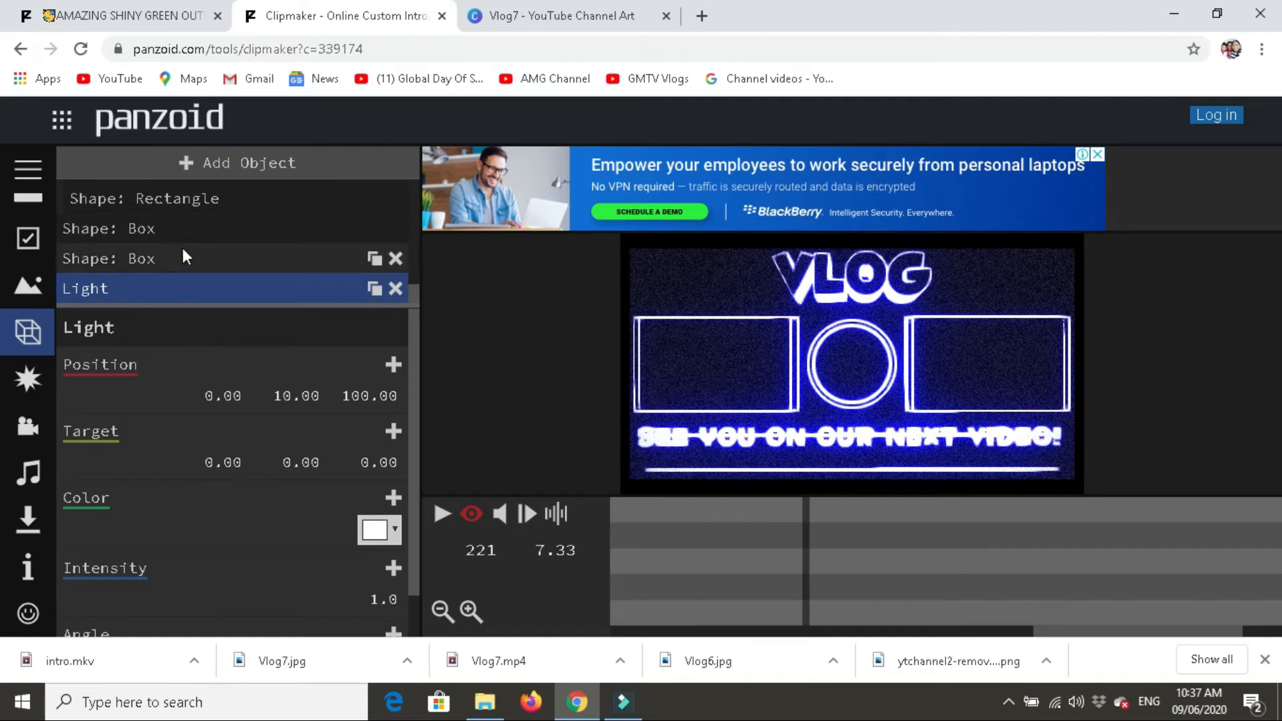
scroll(228, 252, "up", 5)
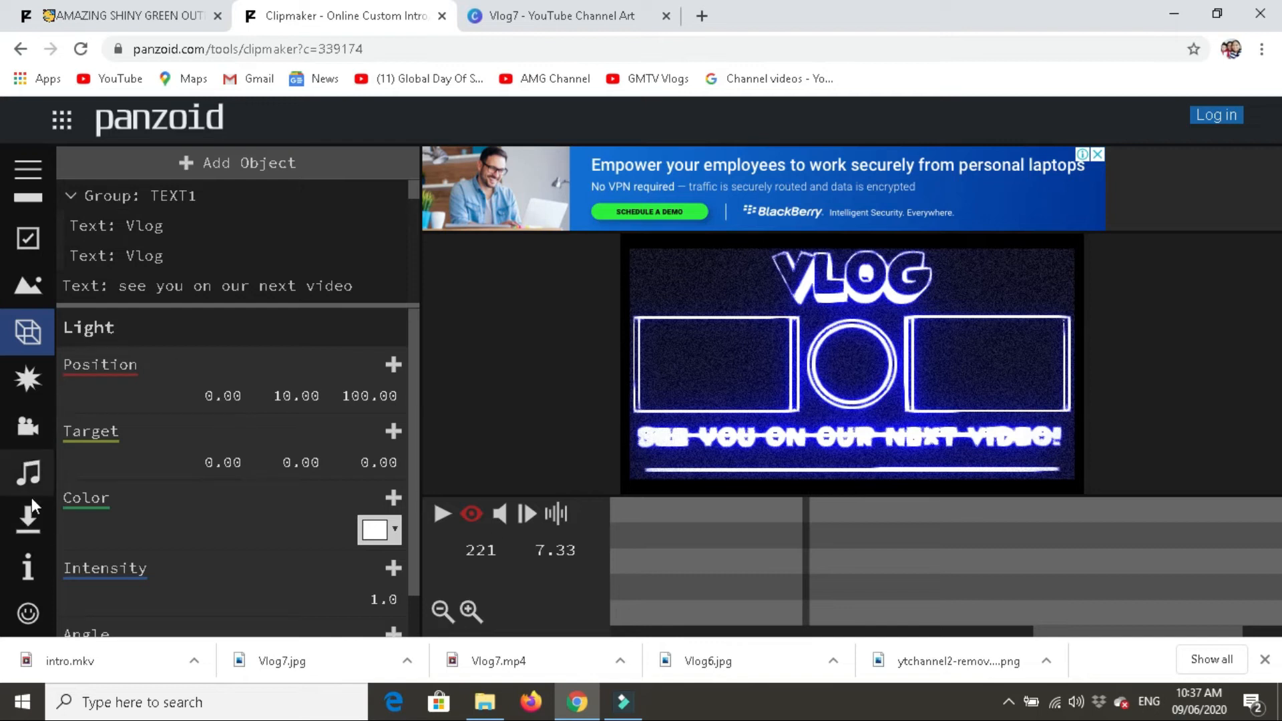
- Open the video render and download options for the outro
left_click(29, 514)
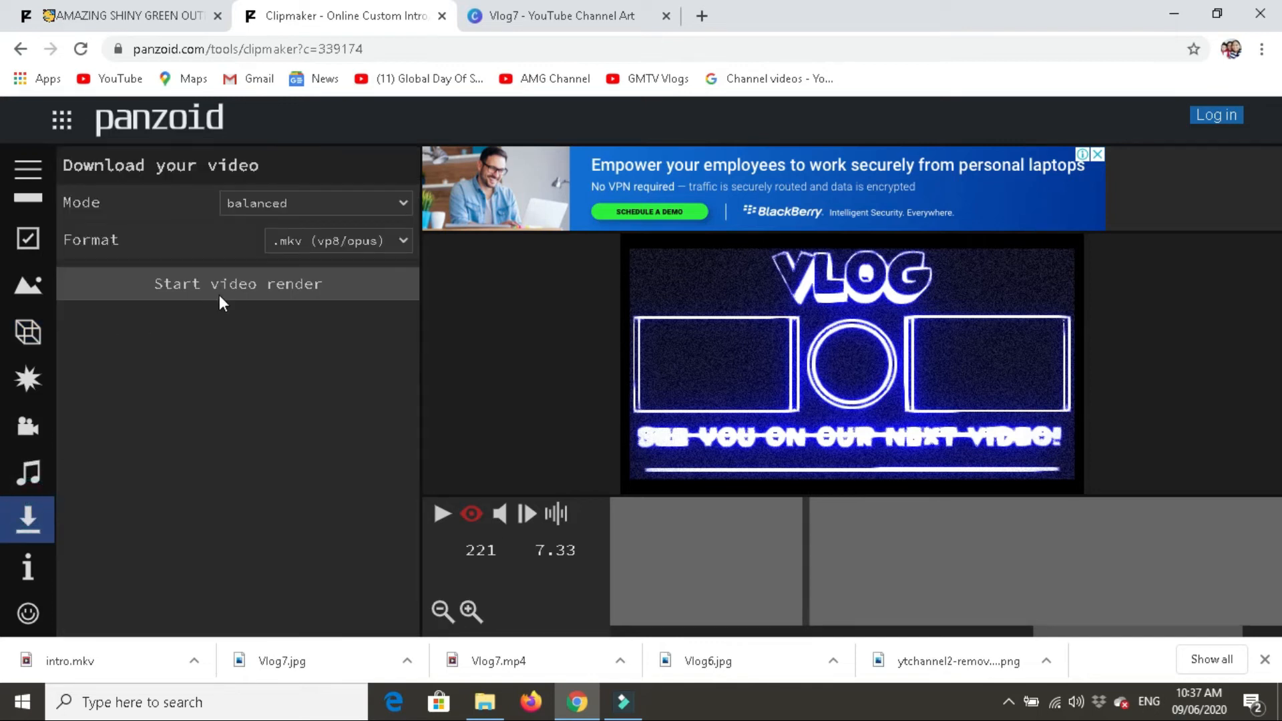